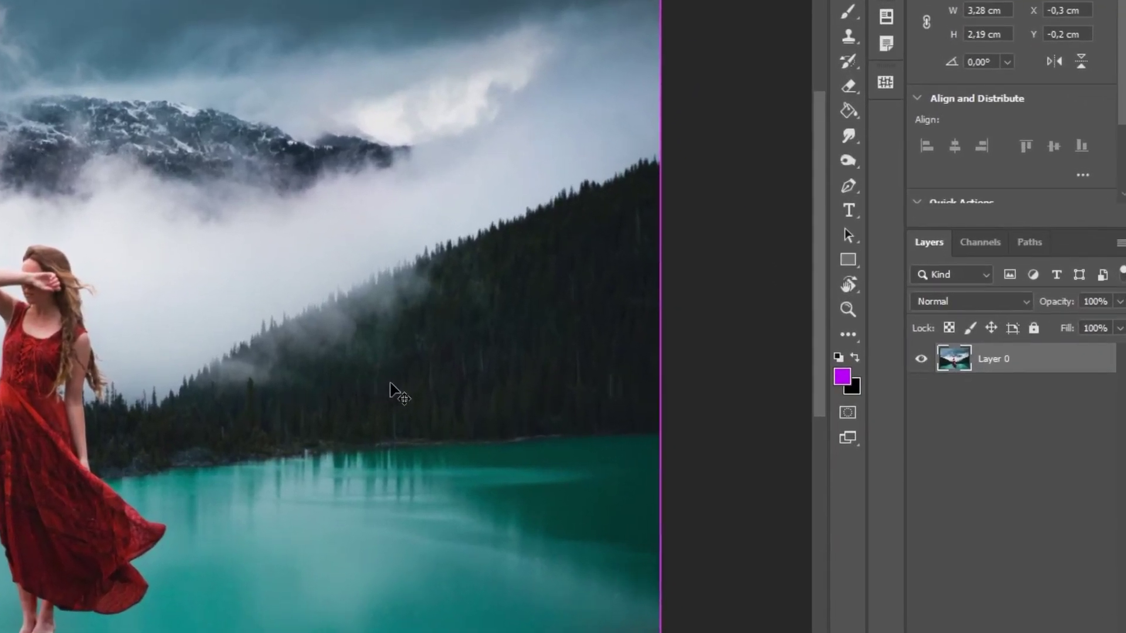
Duplicate Layer 0 with Ctrl+J, naming the original Cenário and the copy Modelo
{"action": "key", "text": "ctrl+j"}
{"action": "double_click", "coordinate": [998, 388]}
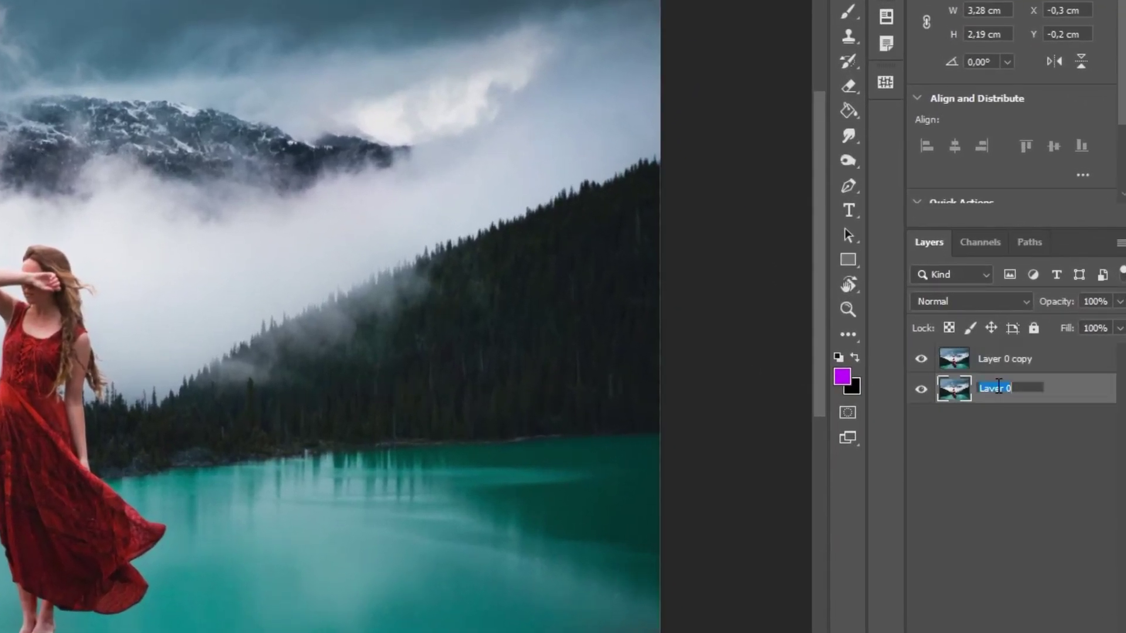
{"action": "type", "text": "Cenario"}
{"action": "key", "text": "Return"}
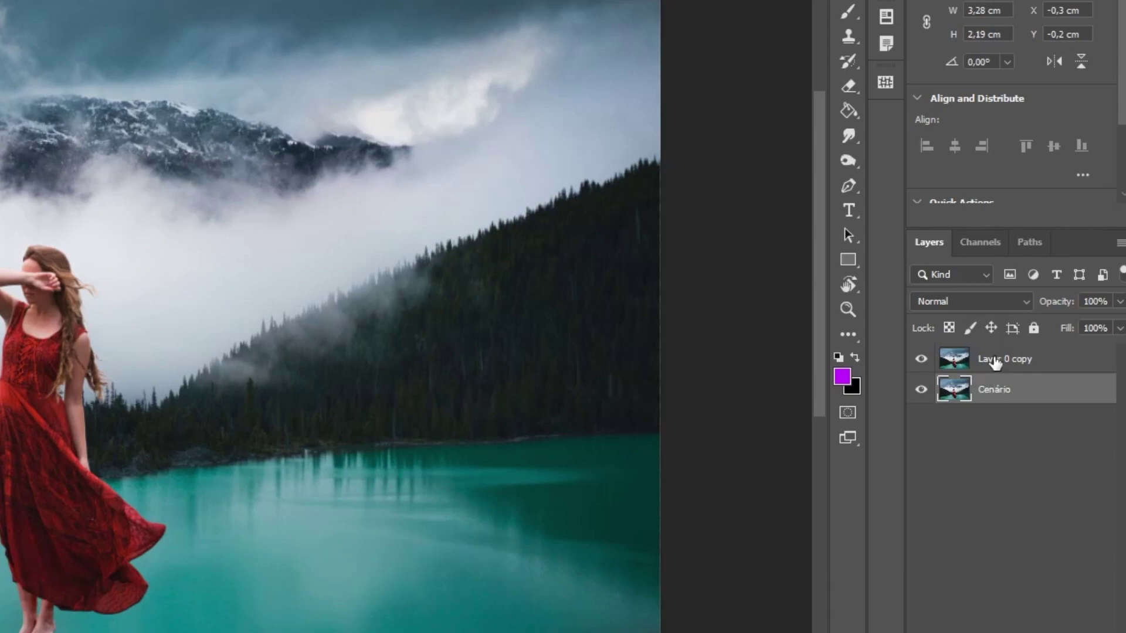
{"action": "double_click", "coordinate": [995, 360]}
{"action": "type", "text": "Modelo"}
{"action": "key", "text": "Return"}
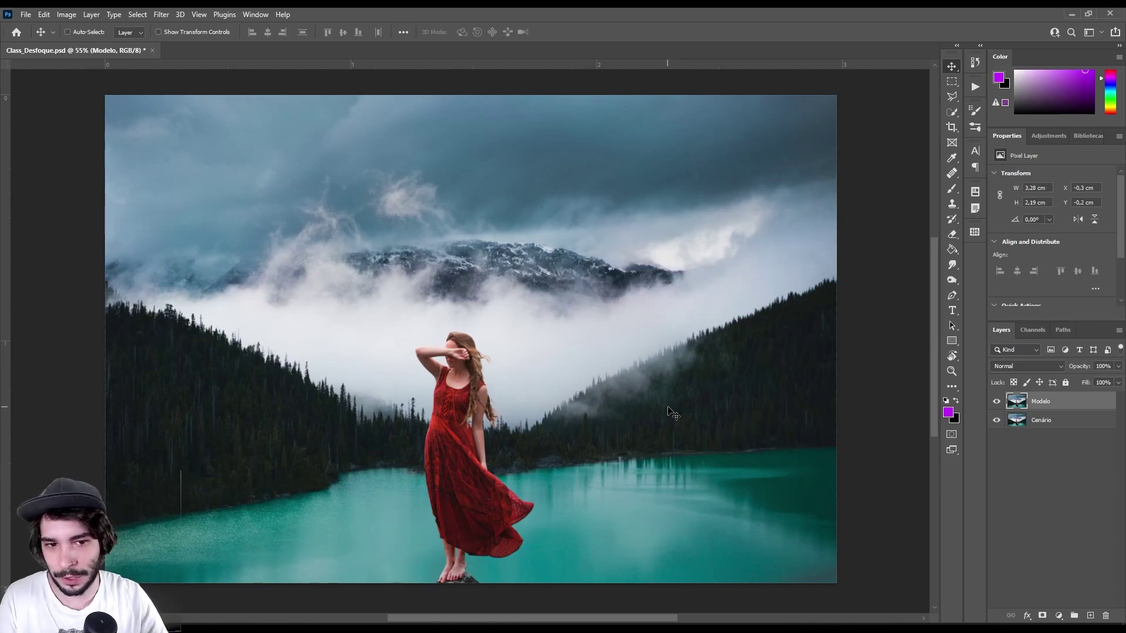
Load the woman's outline as a selection from the Modelo layer's channel
{"action": "left_click", "coordinate": [949, 115]}
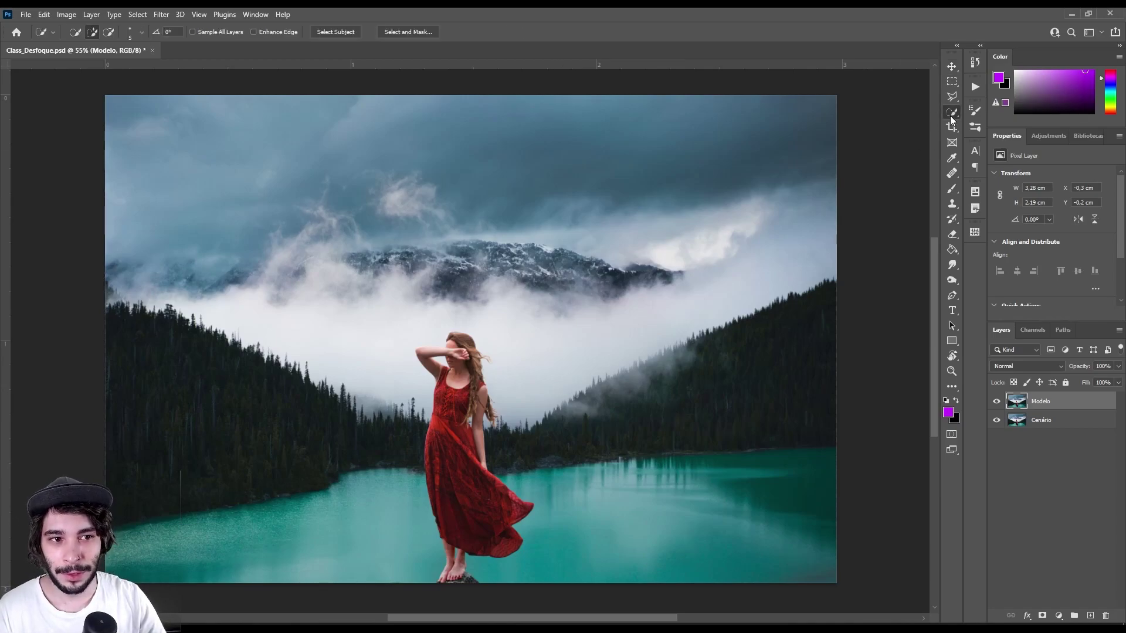
{"action": "right_click", "coordinate": [601, 248]}
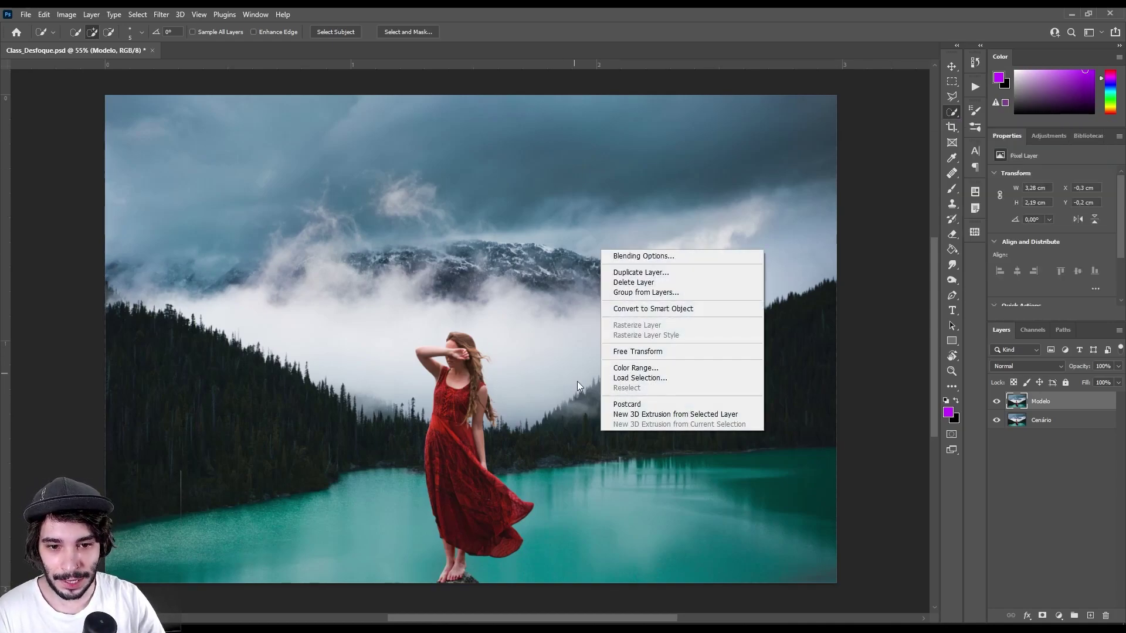
{"action": "left_click", "coordinate": [639, 378]}
{"action": "left_click", "coordinate": [524, 195]}
{"action": "left_click", "coordinate": [524, 224]}
{"action": "left_click", "coordinate": [652, 170]}
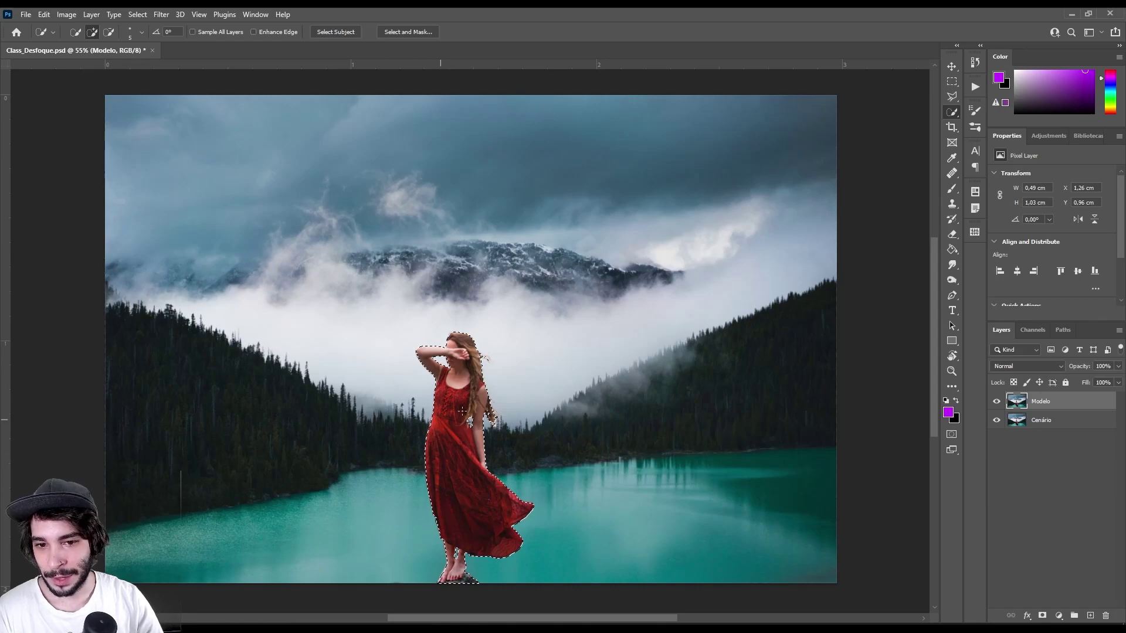
Subtract the background gap between her arm and body using the Lasso
{"action": "scroll", "coordinate": [482, 424], "scroll_direction": "up", "scroll_amount": 2}
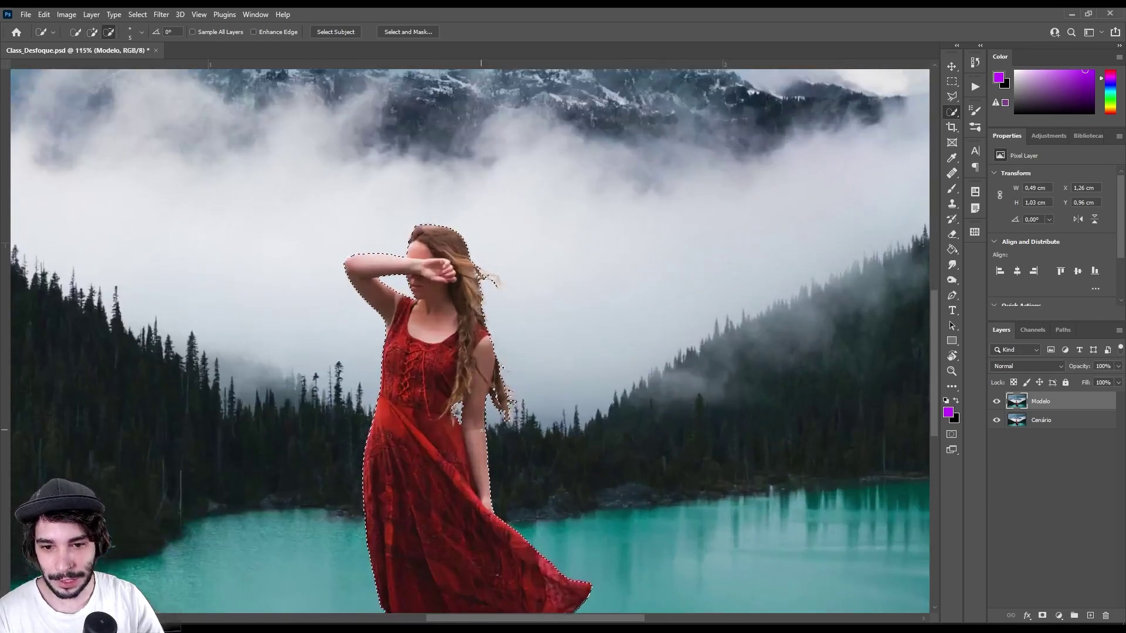
{"action": "scroll", "coordinate": [483, 425], "scroll_direction": "up", "scroll_amount": 3}
{"action": "scroll", "coordinate": [483, 425], "scroll_direction": "up", "scroll_amount": 2}
{"action": "key", "text": "l"}
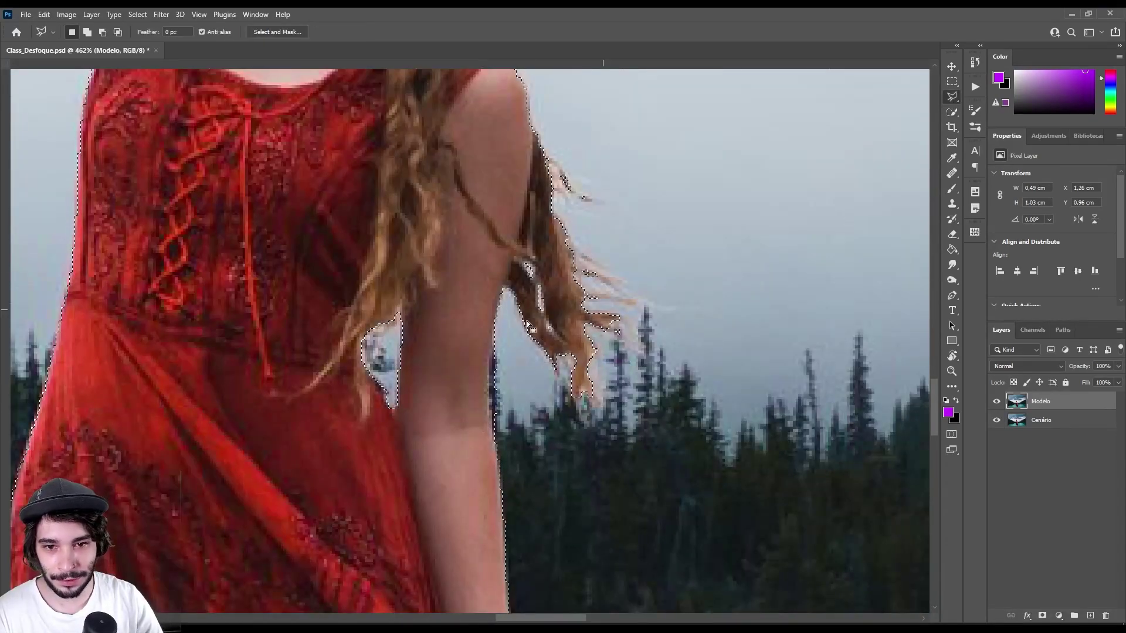
{"action": "left_click_drag", "start_coordinate": [506, 314], "coordinate": [497, 422]}
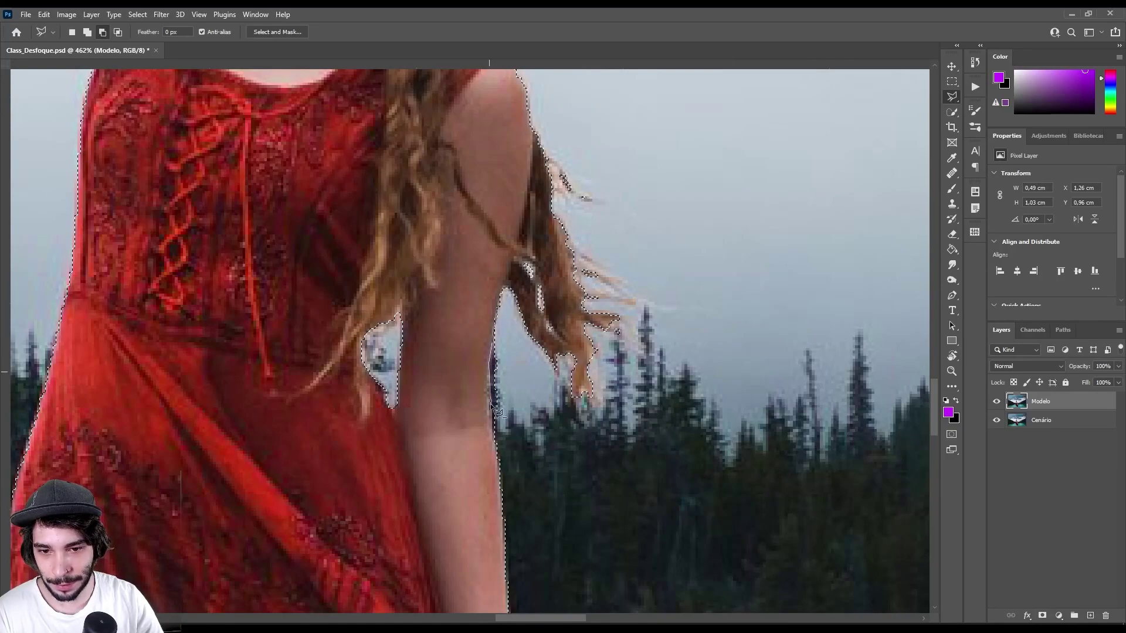
{"action": "left_click_drag", "start_coordinate": [499, 459], "coordinate": [529, 394]}
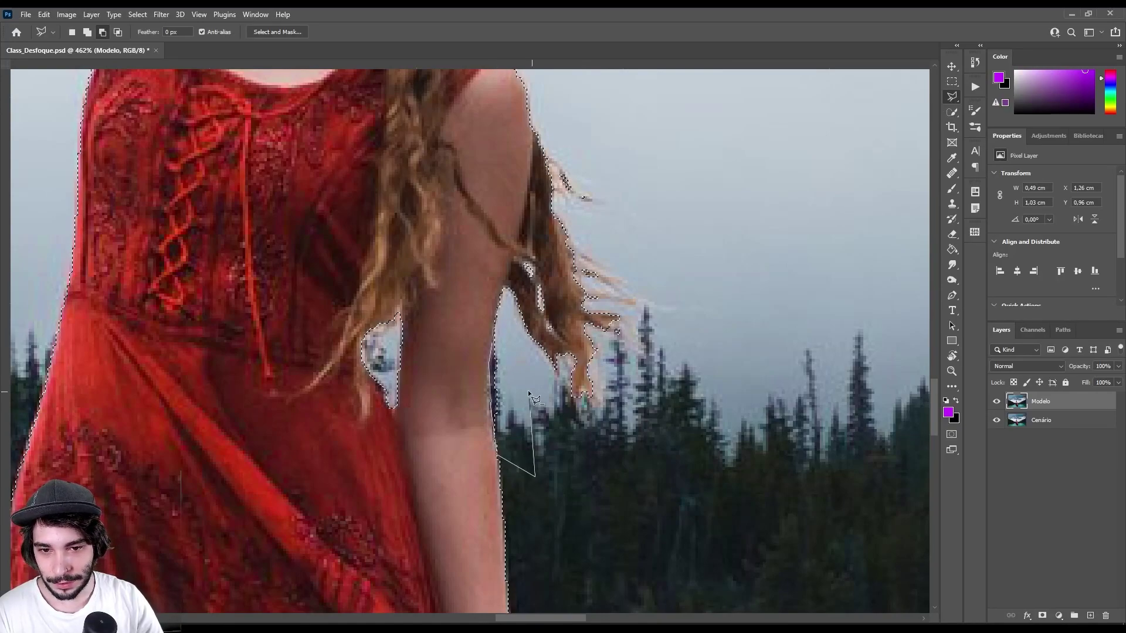
{"action": "left_click_drag", "start_coordinate": [516, 348], "coordinate": [515, 346]}
{"action": "scroll", "coordinate": [514, 346], "scroll_direction": "down", "scroll_amount": 5}
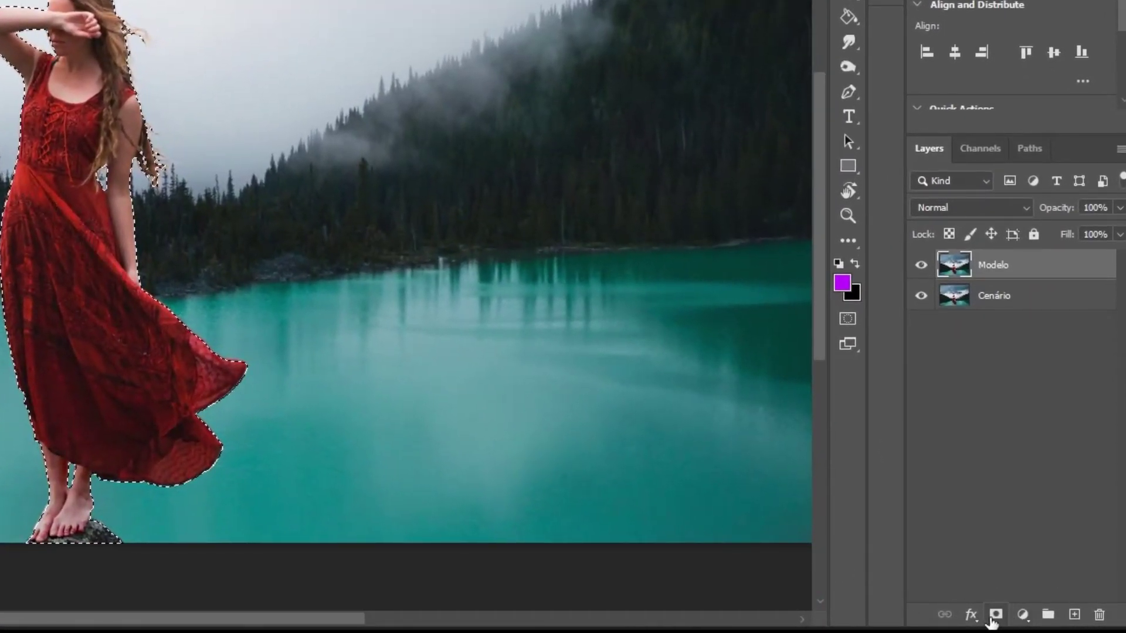
Add a layer mask to Modelo, toggle Cenário to check the cutout, then hide Modelo
{"action": "left_click", "coordinate": [993, 617]}
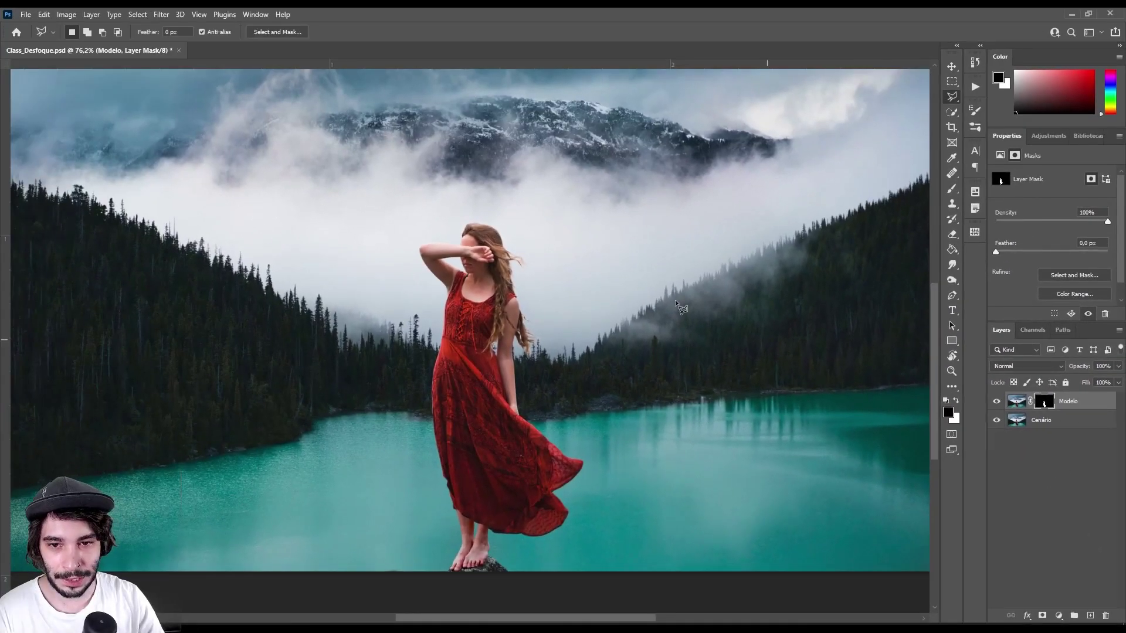
{"action": "left_click", "coordinate": [1033, 425]}
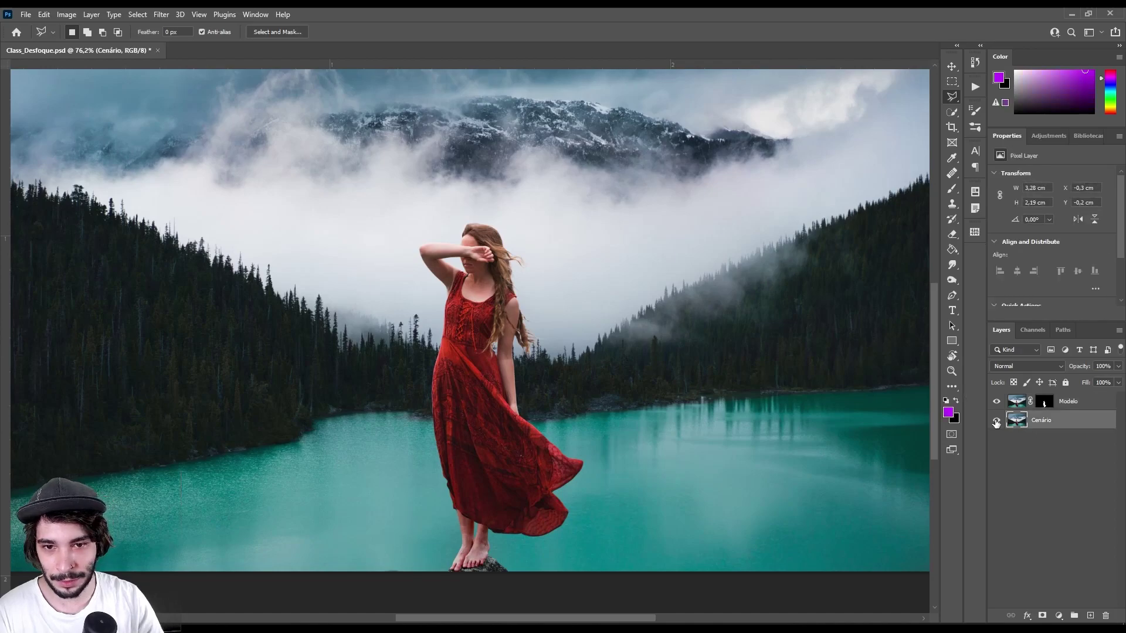
{"action": "left_click", "coordinate": [996, 421]}
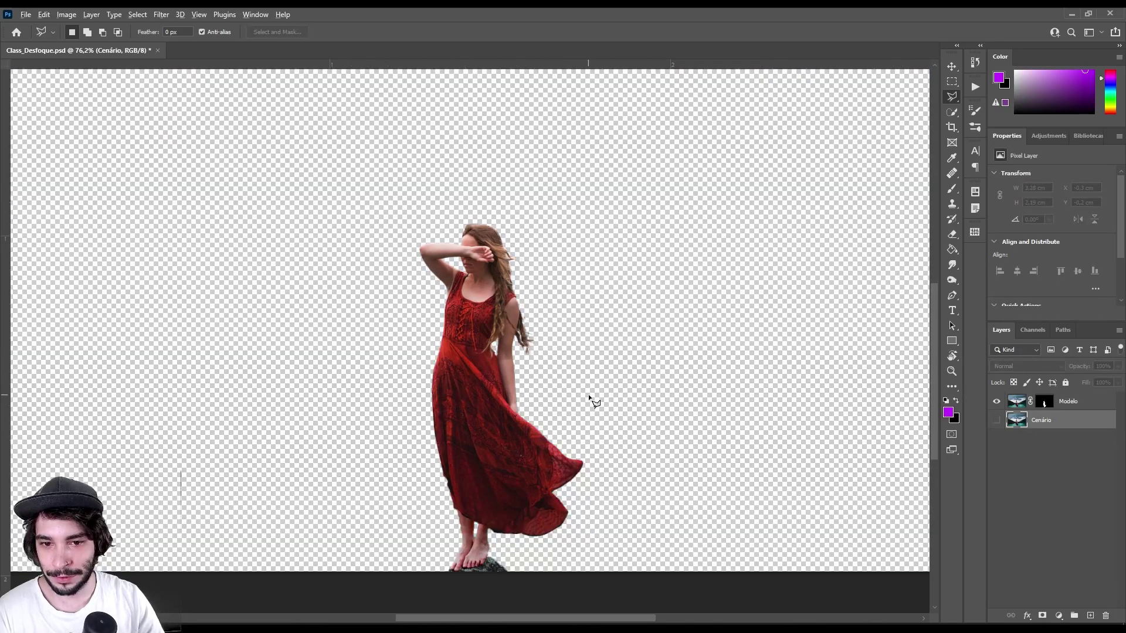
{"action": "scroll", "coordinate": [589, 397], "scroll_direction": "down", "scroll_amount": 2}
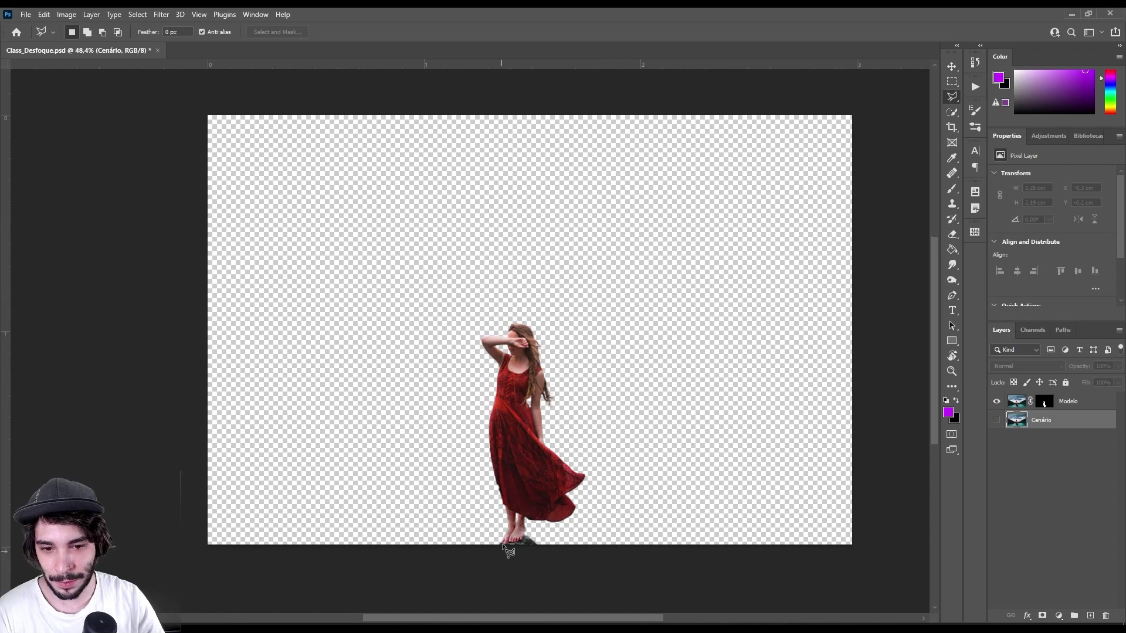
{"action": "scroll", "coordinate": [551, 438], "scroll_direction": "up", "scroll_amount": 2}
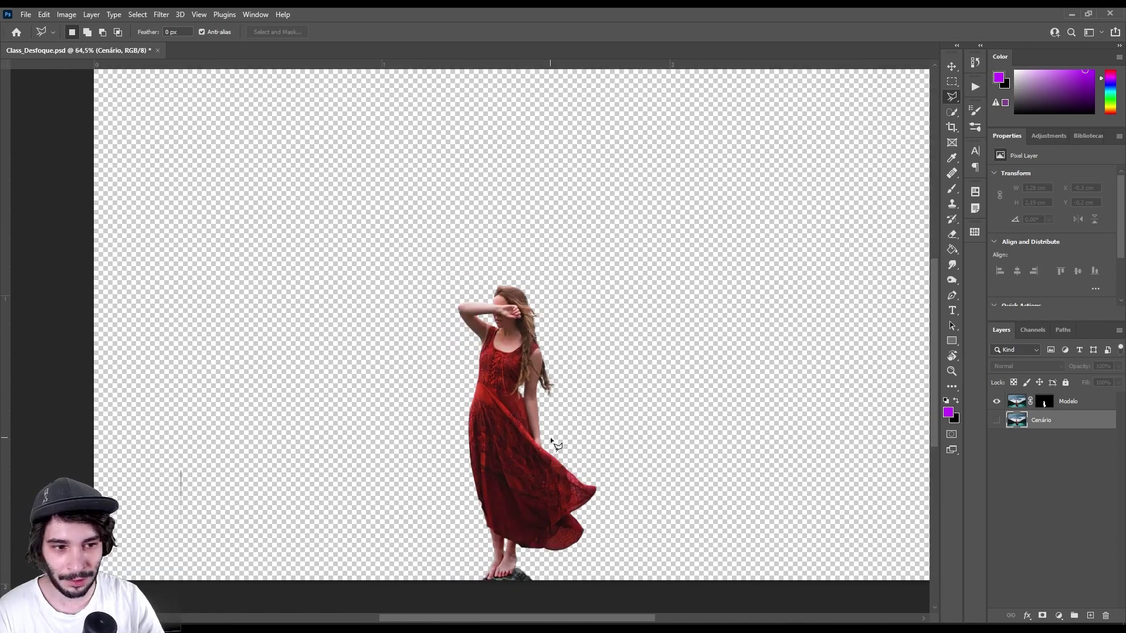
{"action": "left_click", "coordinate": [997, 420]}
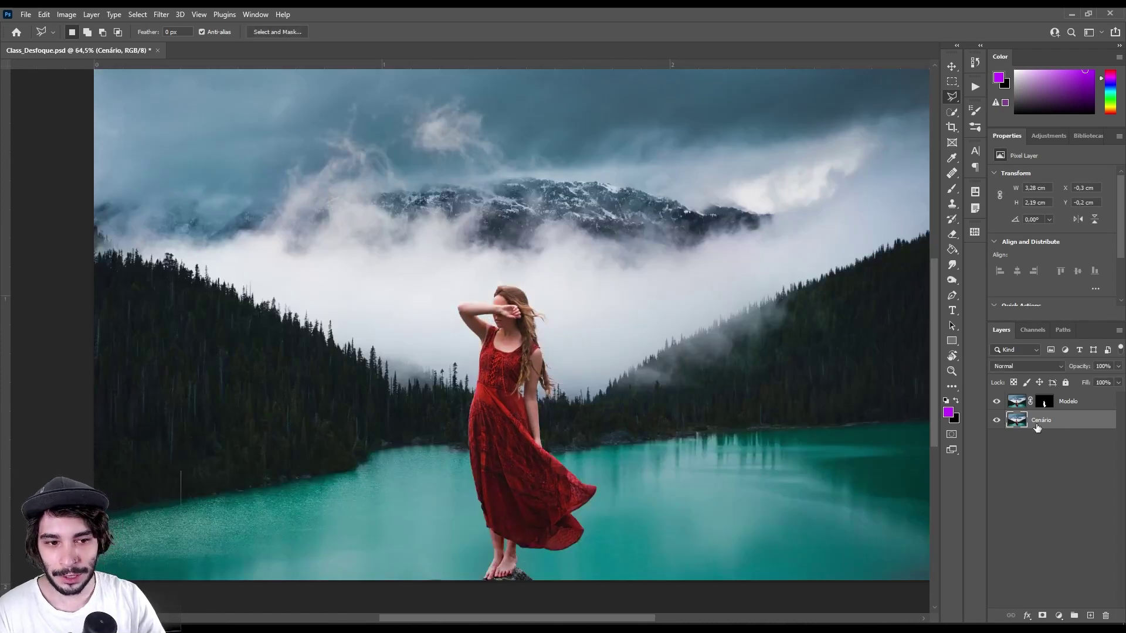
{"action": "left_click", "coordinate": [995, 404]}
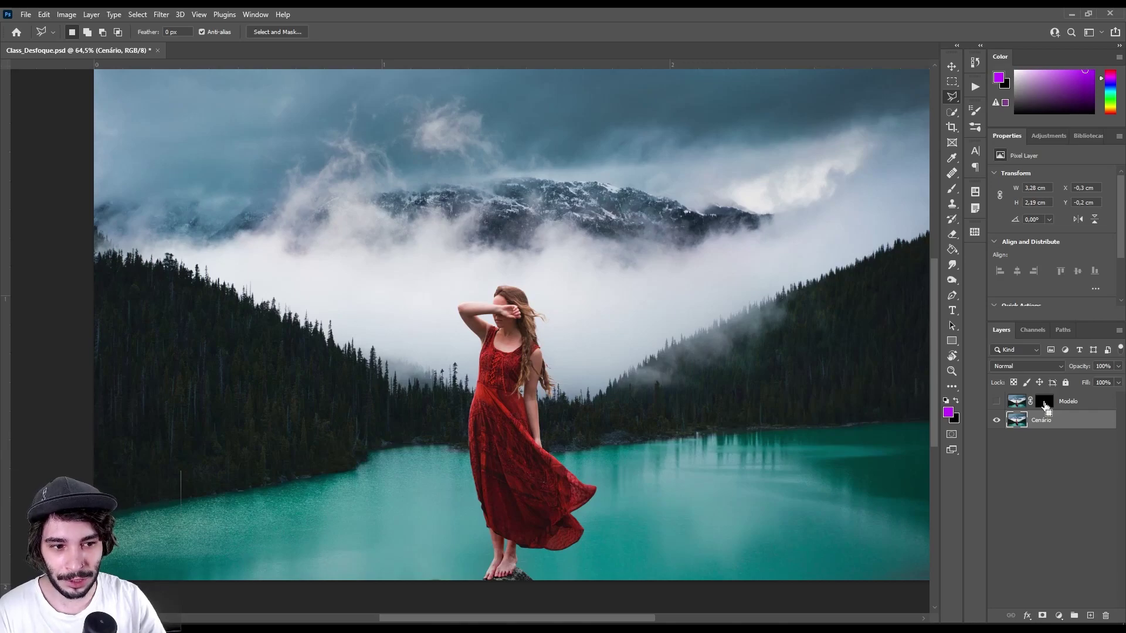
Load the Modelo mask as a selection of the woman while on the Cenário layer
{"action": "left_click", "coordinate": [1044, 405], "text": "ctrl"}
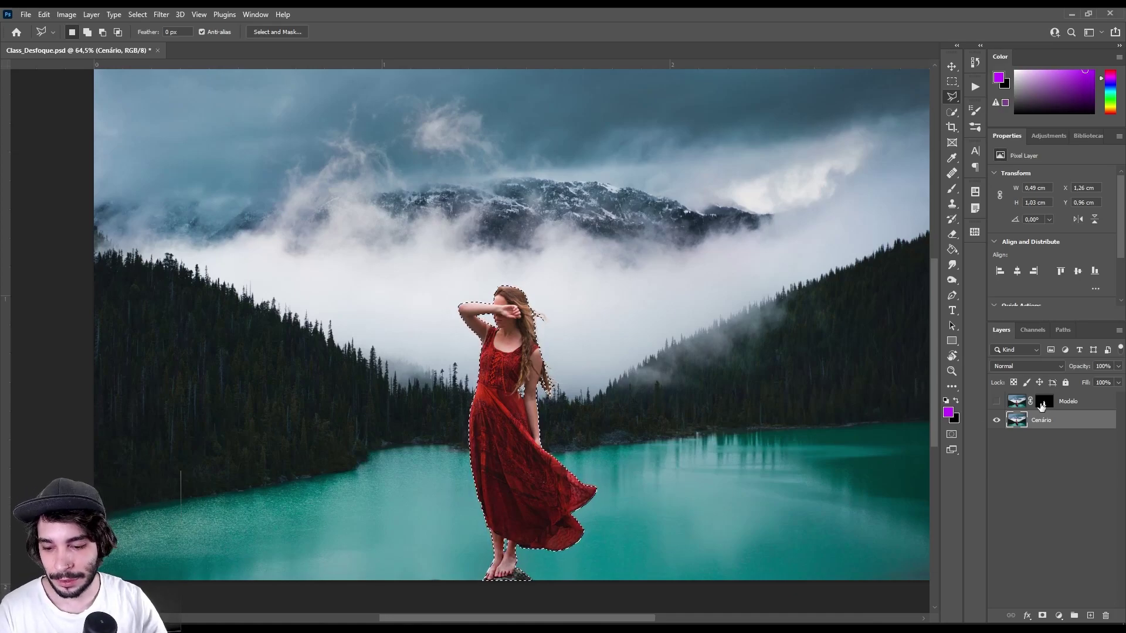
{"action": "scroll", "coordinate": [542, 410], "scroll_direction": "up", "scroll_amount": 3}
{"action": "scroll", "coordinate": [535, 398], "scroll_direction": "up", "scroll_amount": 3}
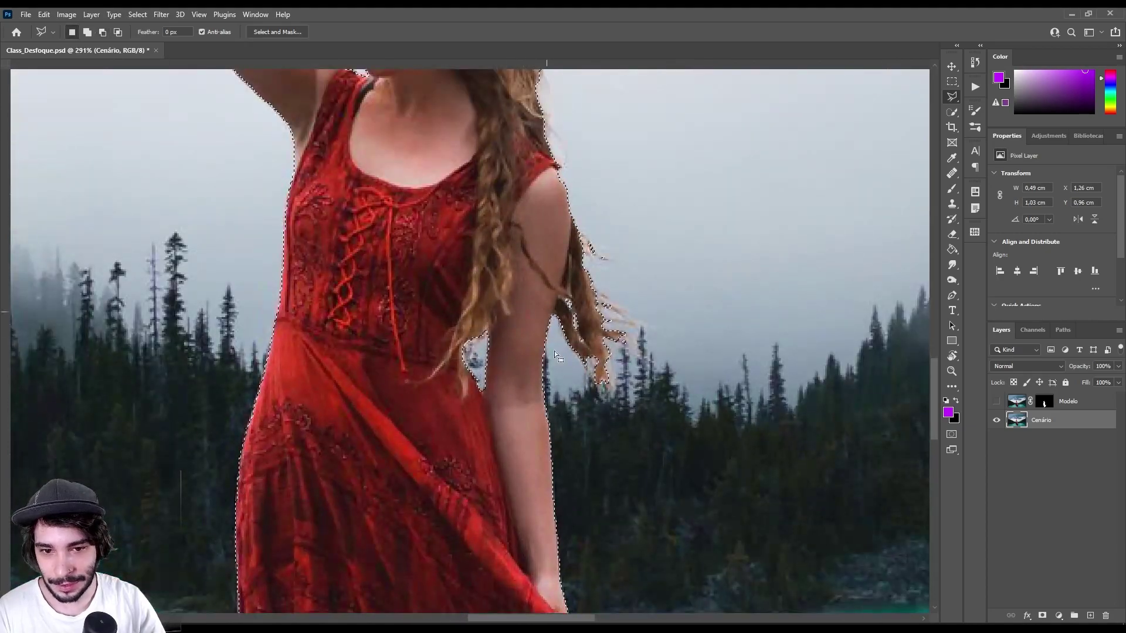
{"action": "scroll", "coordinate": [526, 396], "scroll_direction": "down", "scroll_amount": 2}
{"action": "scroll", "coordinate": [528, 381], "scroll_direction": "down", "scroll_amount": 2}
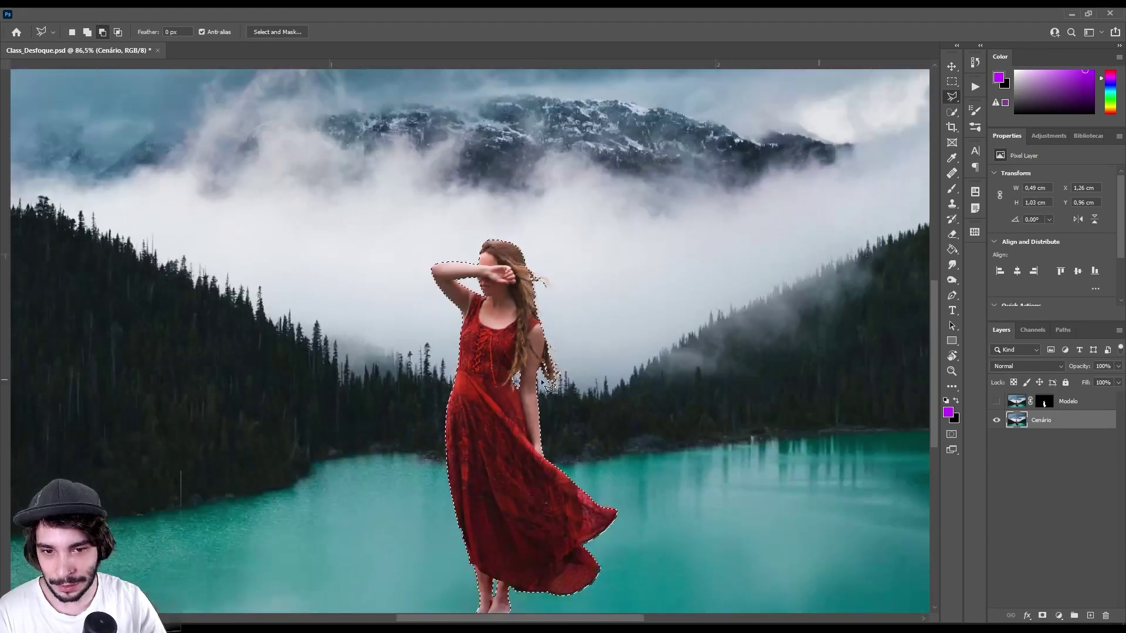
{"action": "scroll", "coordinate": [532, 356], "scroll_direction": "down", "scroll_amount": 1}
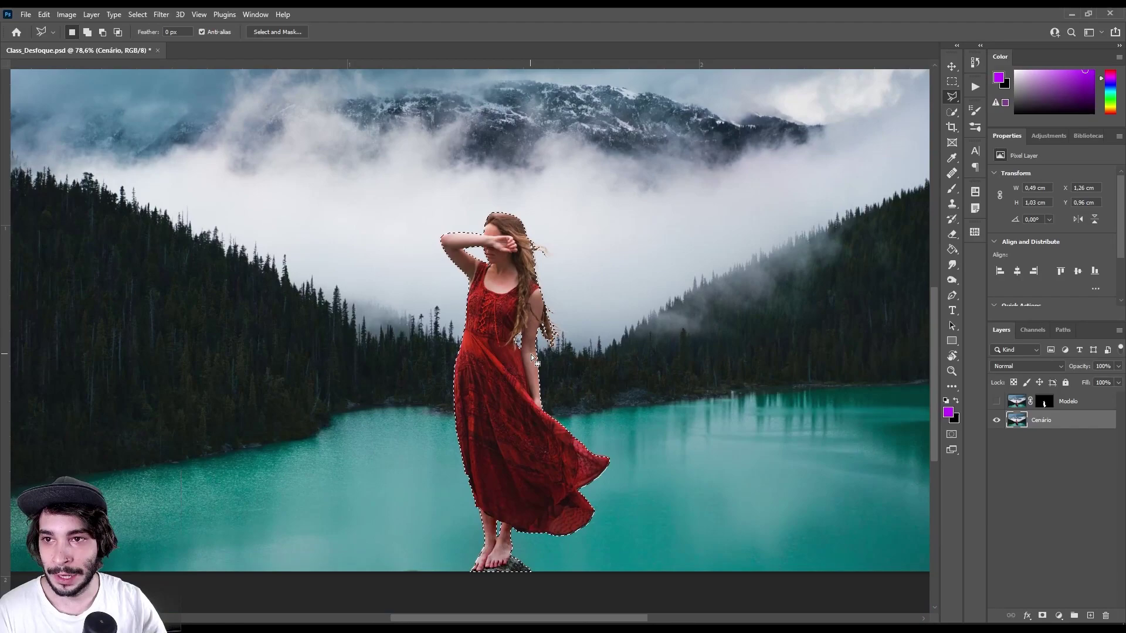
Expand the woman's selection outward by a small pixel amount via Select > Modify > Expand
{"action": "left_click", "coordinate": [137, 14]}
{"action": "mouse_move", "coordinate": [273, 340]}
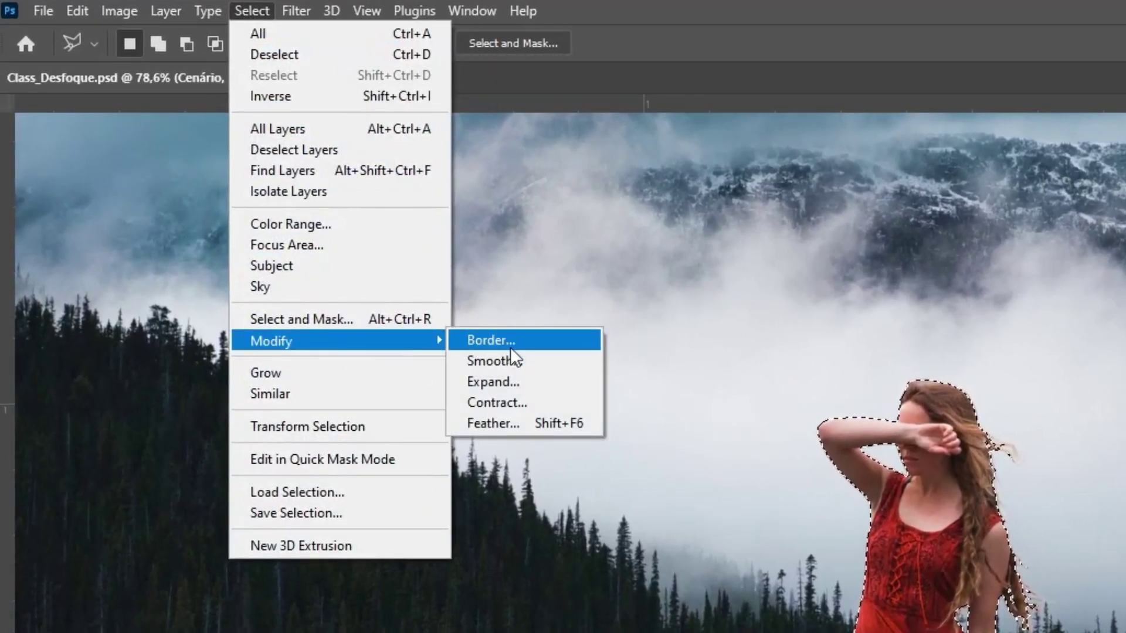
{"action": "left_click", "coordinate": [560, 381]}
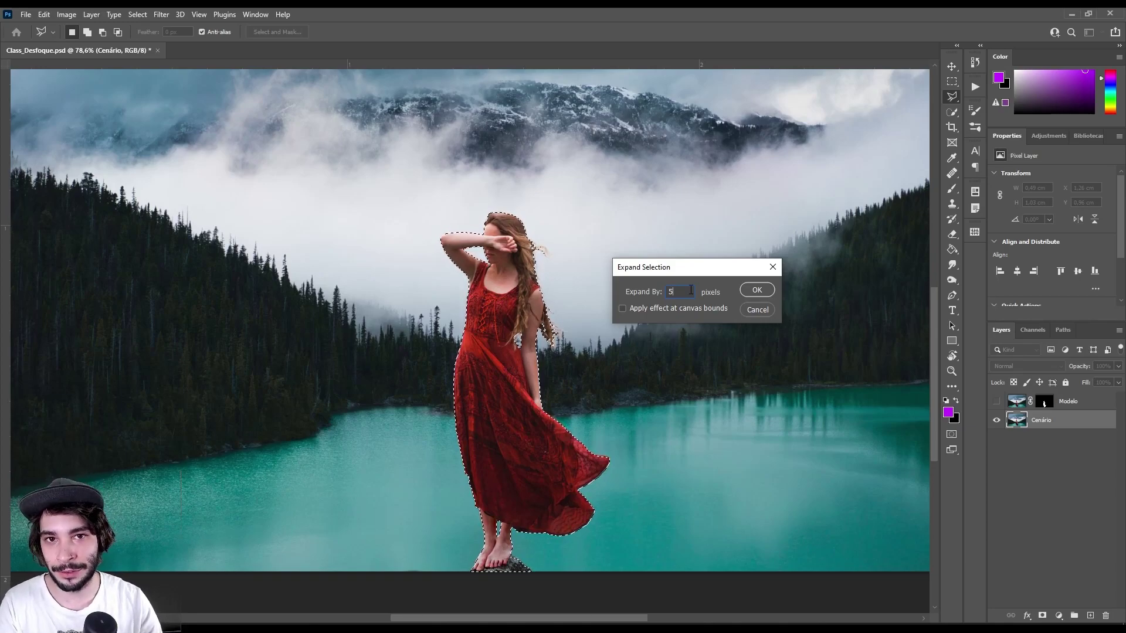
{"action": "left_click", "coordinate": [757, 289]}
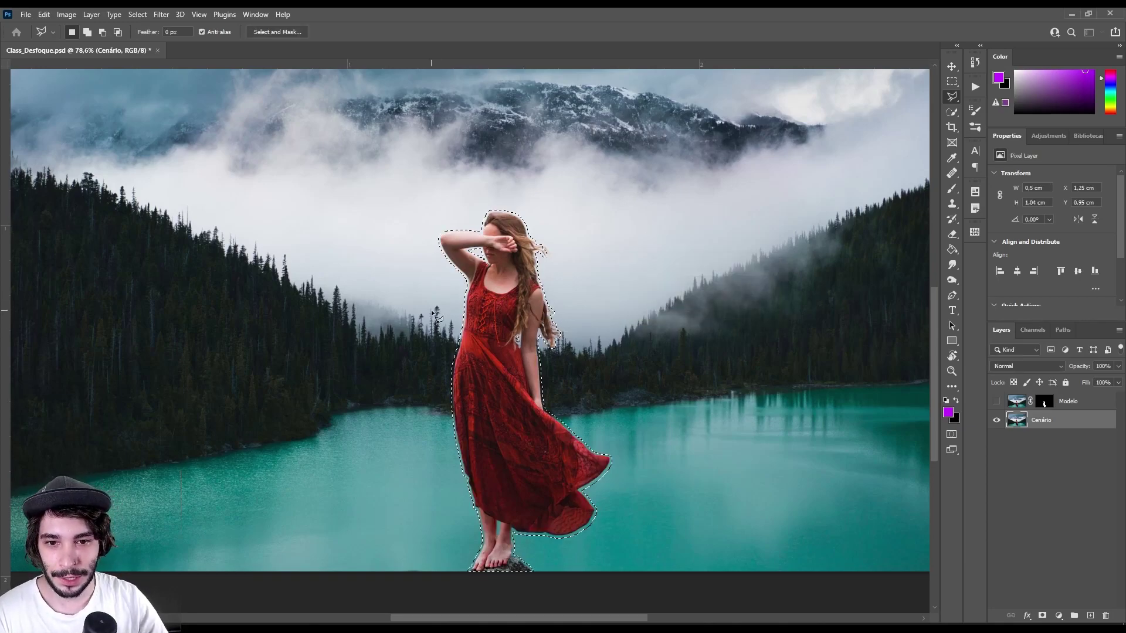
{"action": "scroll", "coordinate": [499, 320], "scroll_direction": "up", "scroll_amount": 3}
{"action": "scroll", "coordinate": [561, 323], "scroll_direction": "up", "scroll_amount": 3}
{"action": "scroll", "coordinate": [561, 324], "scroll_direction": "up", "scroll_amount": 2}
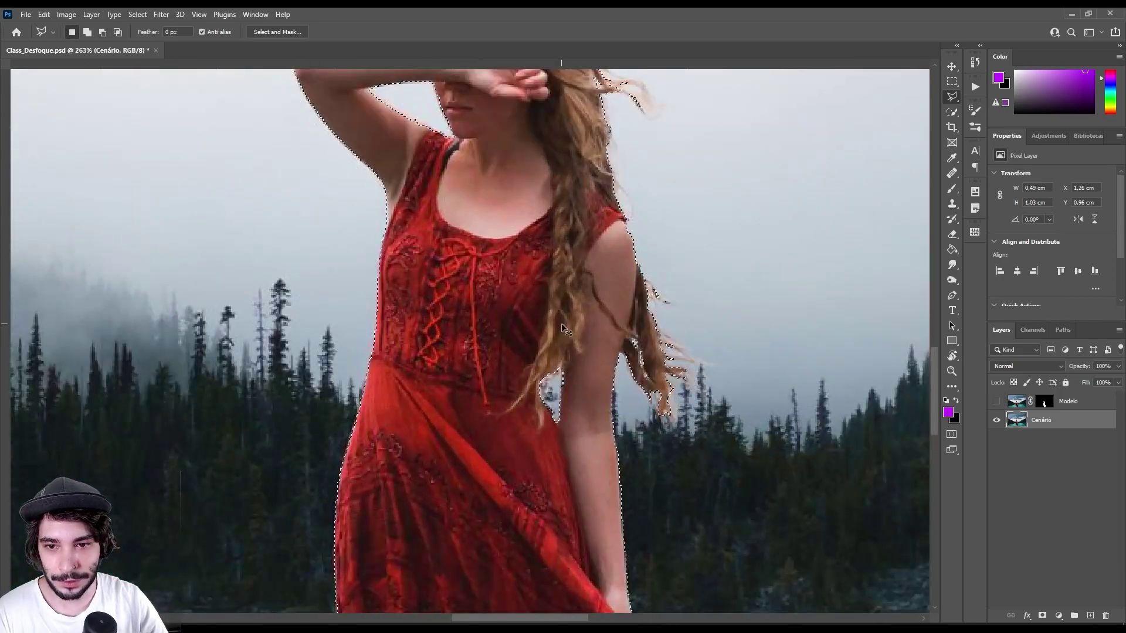
{"action": "scroll", "coordinate": [510, 307], "scroll_direction": "down", "scroll_amount": 2}
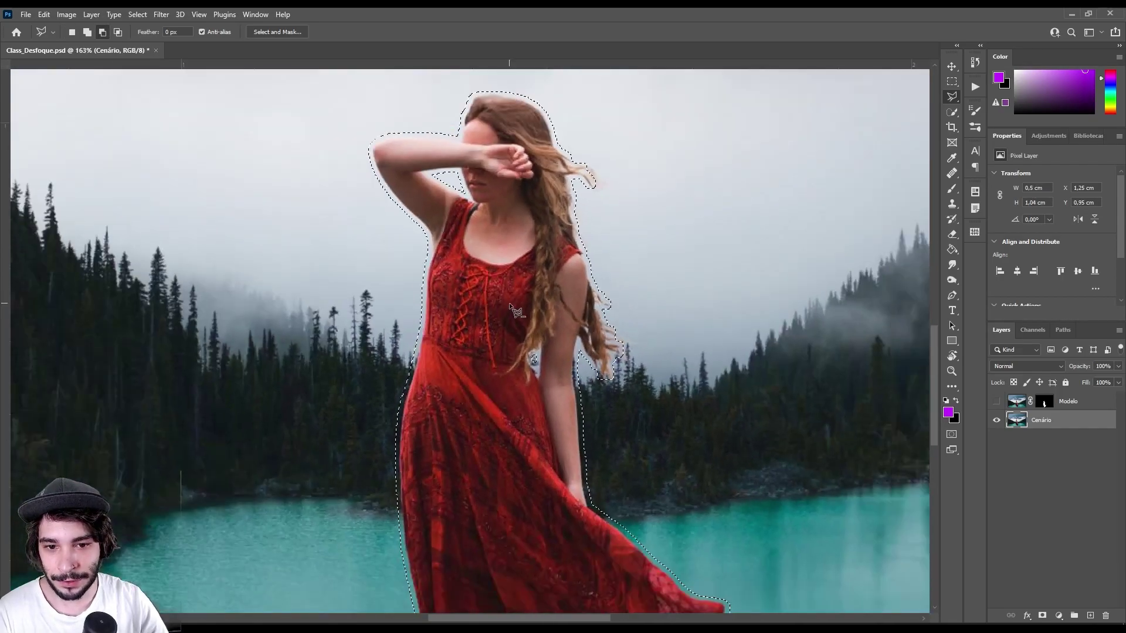
{"action": "scroll", "coordinate": [510, 307], "scroll_direction": "down", "scroll_amount": 2}
{"action": "scroll", "coordinate": [530, 207], "scroll_direction": "up", "scroll_amount": 3}
{"action": "scroll", "coordinate": [599, 222], "scroll_direction": "up", "scroll_amount": 2}
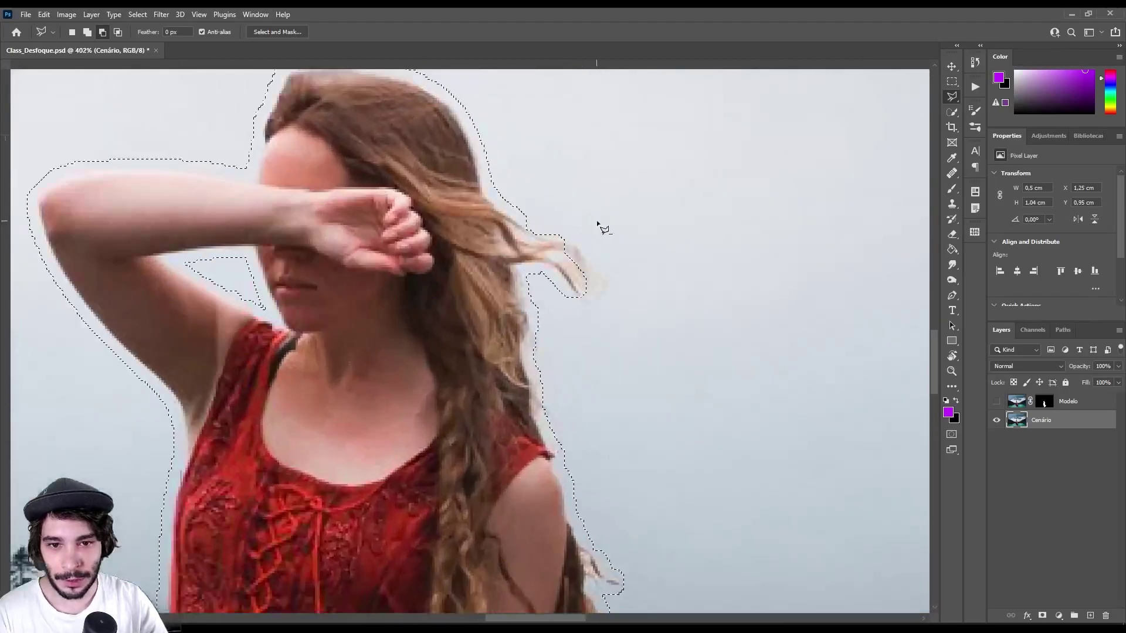
Add the flyaway hair near her head to the selection with a polygonal outline
{"action": "left_click", "coordinate": [492, 195], "text": "shift"}
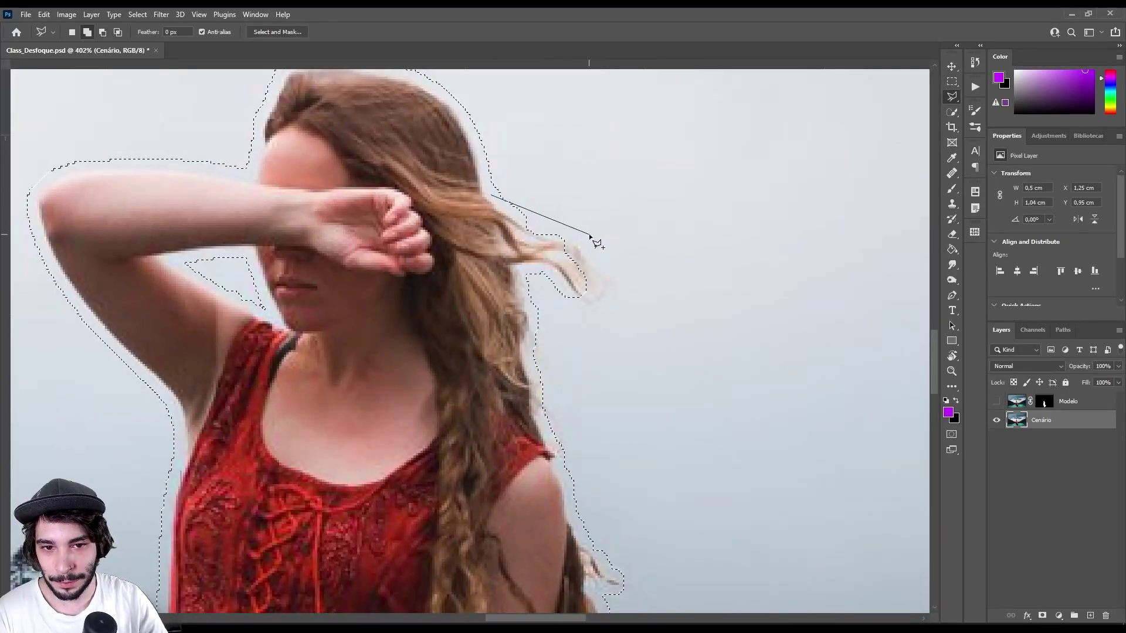
{"action": "double_click", "coordinate": [476, 217]}
{"action": "scroll", "coordinate": [298, 269], "scroll_direction": "down", "scroll_amount": 3}
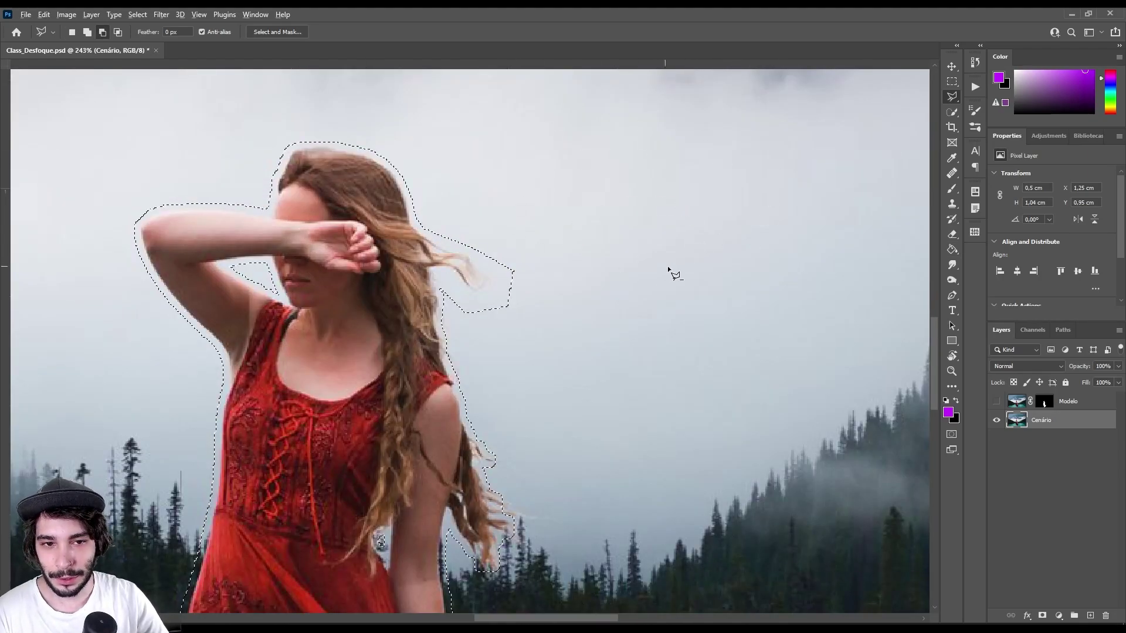
{"action": "scroll", "coordinate": [645, 281], "scroll_direction": "down", "scroll_amount": 2}
{"action": "scroll", "coordinate": [585, 384], "scroll_direction": "up", "scroll_amount": 5}
Trace another loose hair strand beside the shoulder and add it to the selection
{"action": "key", "text": "shift"}
{"action": "left_click", "coordinate": [528, 363]}
{"action": "left_click", "coordinate": [463, 357]}
{"action": "left_click", "coordinate": [417, 240]}
{"action": "left_click", "coordinate": [456, 370]}
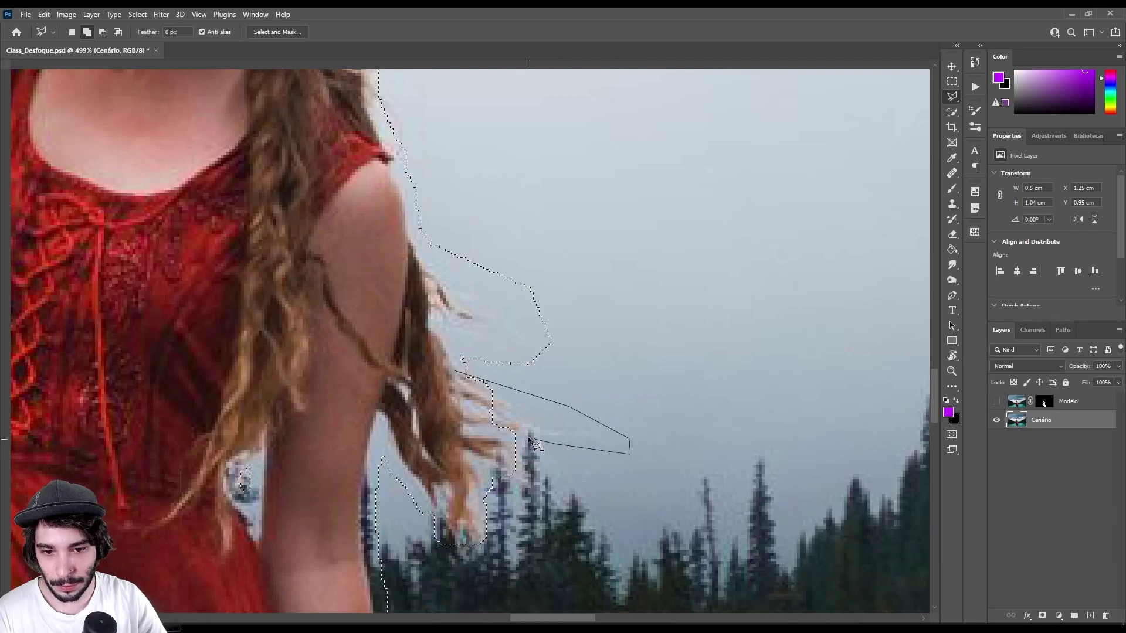
{"action": "double_click", "coordinate": [472, 434]}
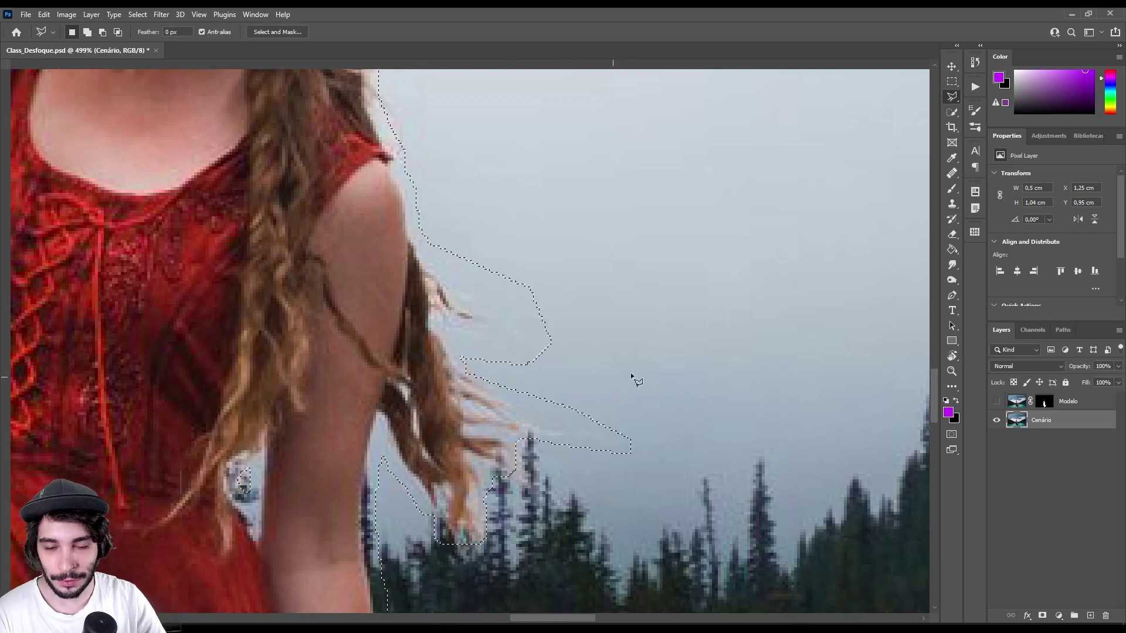
{"action": "scroll", "coordinate": [631, 372], "scroll_direction": "down", "scroll_amount": 3}
{"action": "scroll", "coordinate": [622, 359], "scroll_direction": "down", "scroll_amount": 3}
{"action": "scroll", "coordinate": [480, 318], "scroll_direction": "down", "scroll_amount": 1}
{"action": "scroll", "coordinate": [522, 295], "scroll_direction": "down", "scroll_amount": 2}
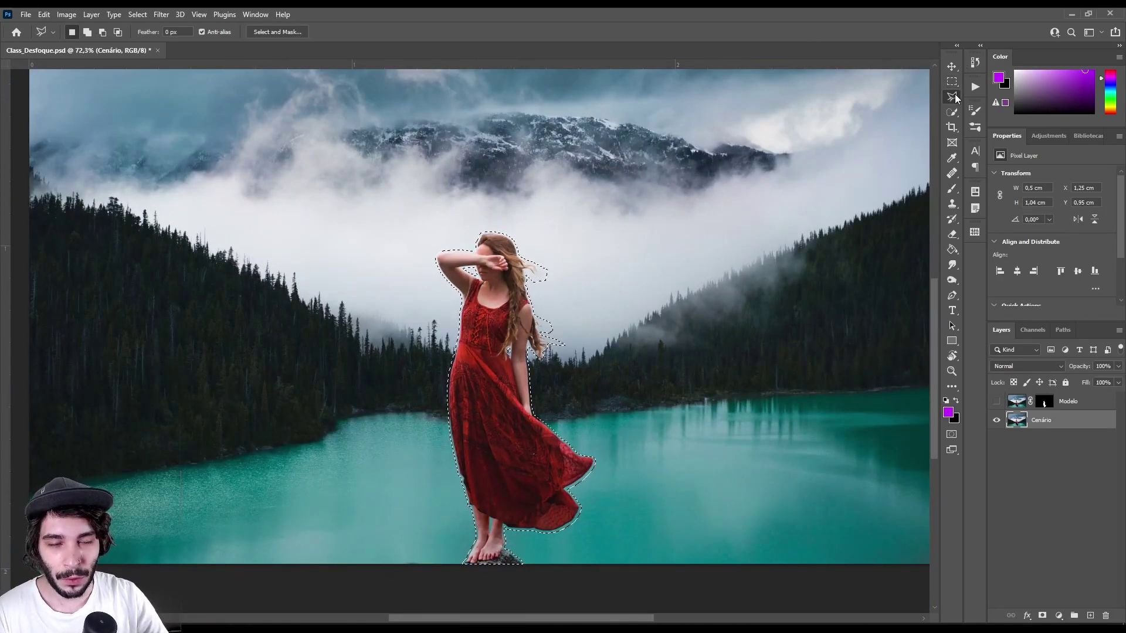
Fill the selection with Content-Aware contents to erase the woman from Cenário
{"action": "right_click", "coordinate": [398, 206]}
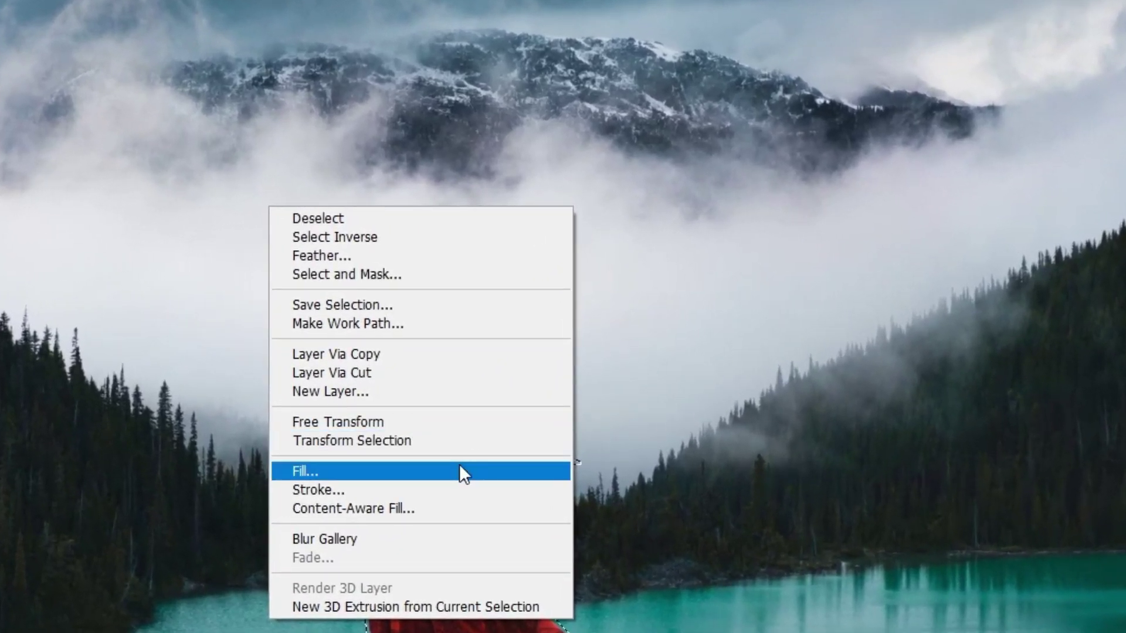
{"action": "left_click", "coordinate": [459, 466]}
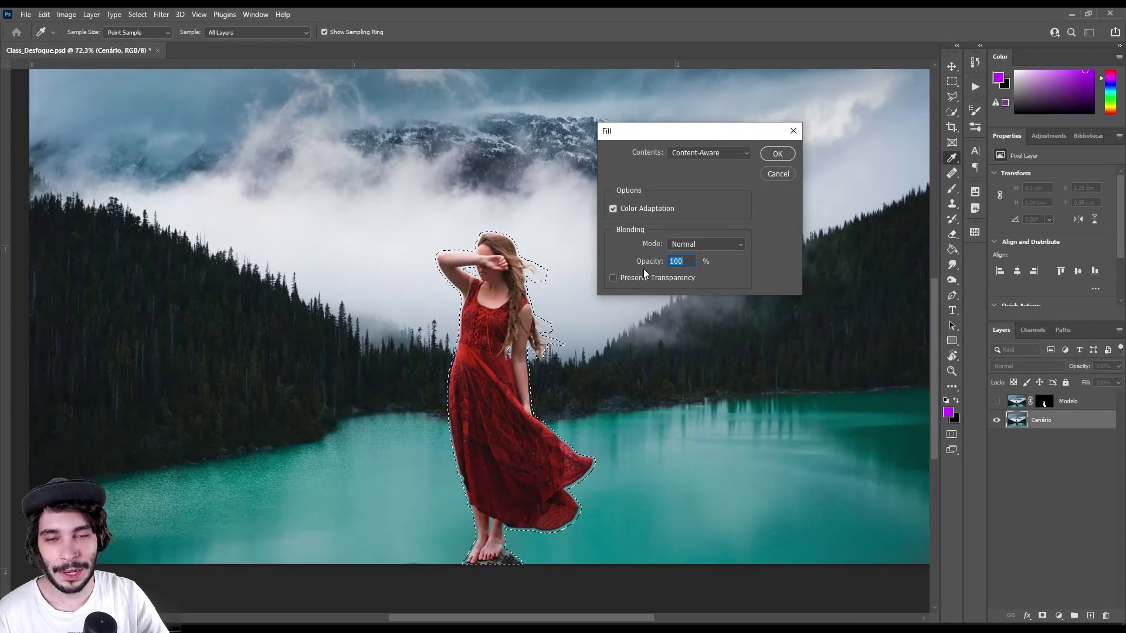
{"action": "left_click", "coordinate": [776, 155]}
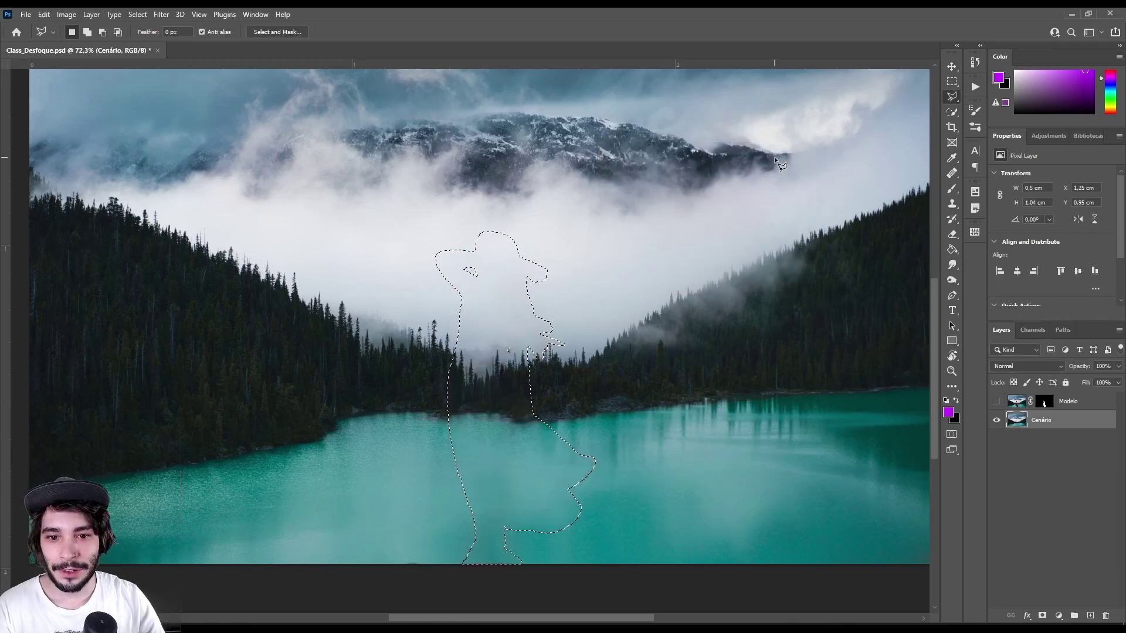
Deselect, zoom in and heal the reddish fog spots with the Spot Healing Brush
{"action": "key", "text": "ctrl+d"}
{"action": "key", "text": "v"}
{"action": "scroll", "coordinate": [544, 304], "scroll_direction": "up", "scroll_amount": 3}
{"action": "scroll", "coordinate": [508, 301], "scroll_direction": "up", "scroll_amount": 3}
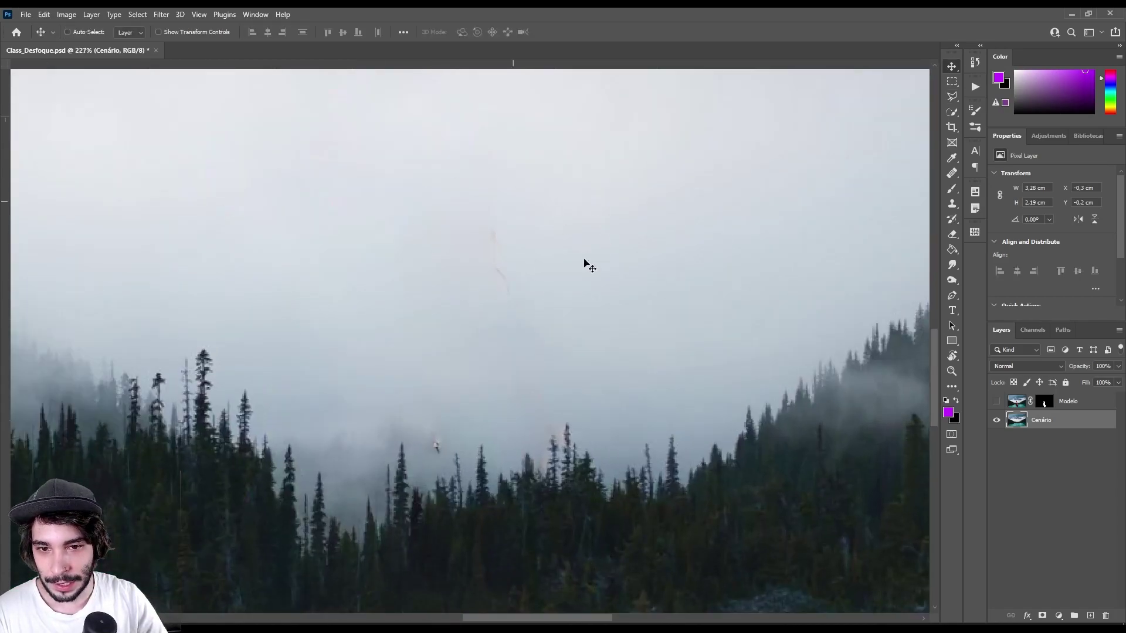
{"action": "key", "text": "s"}
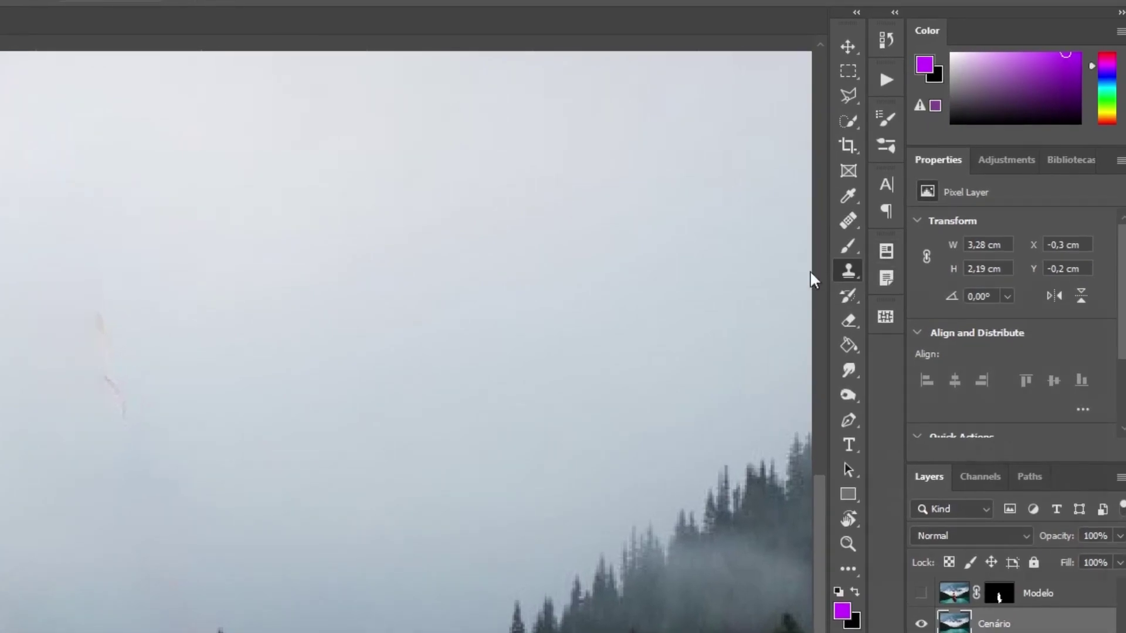
{"action": "right_click", "coordinate": [848, 221]}
{"action": "left_click", "coordinate": [880, 241]}
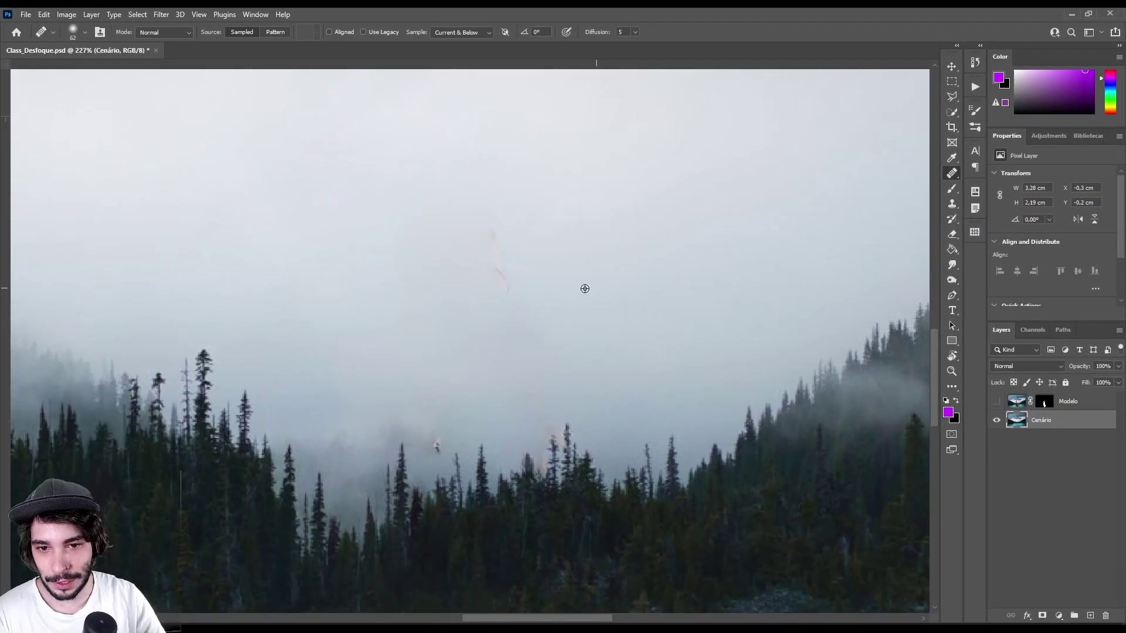
{"action": "left_click", "coordinate": [487, 220]}
{"action": "key", "text": "bracketleft"}
{"action": "key", "text": "bracketleft"}
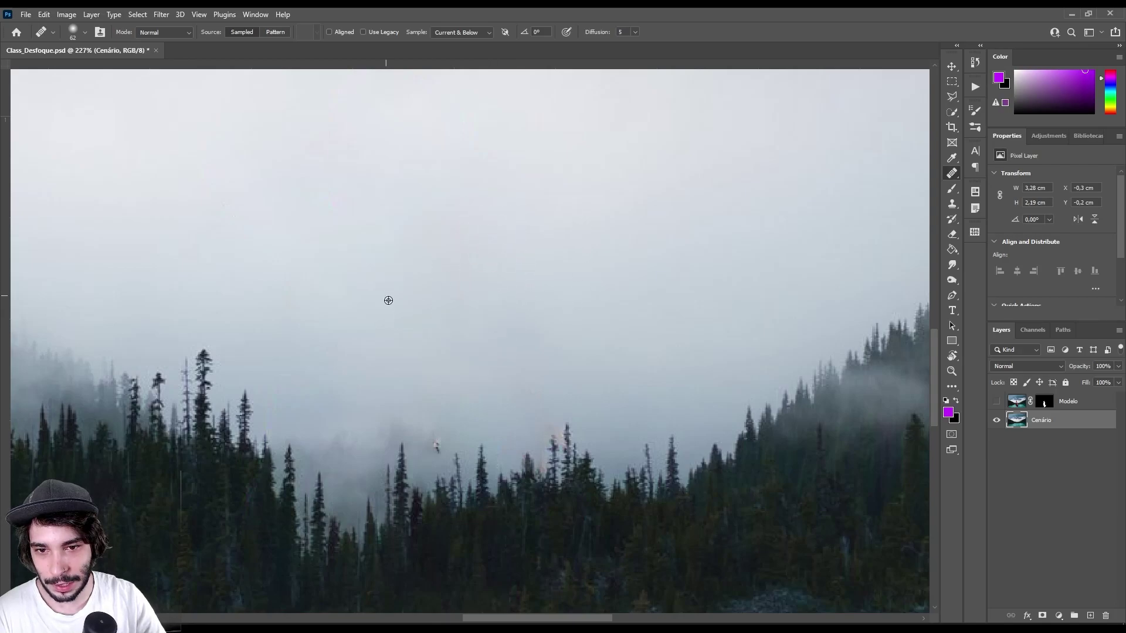
{"action": "key", "text": "ctrl+0"}
{"action": "key", "text": "v"}
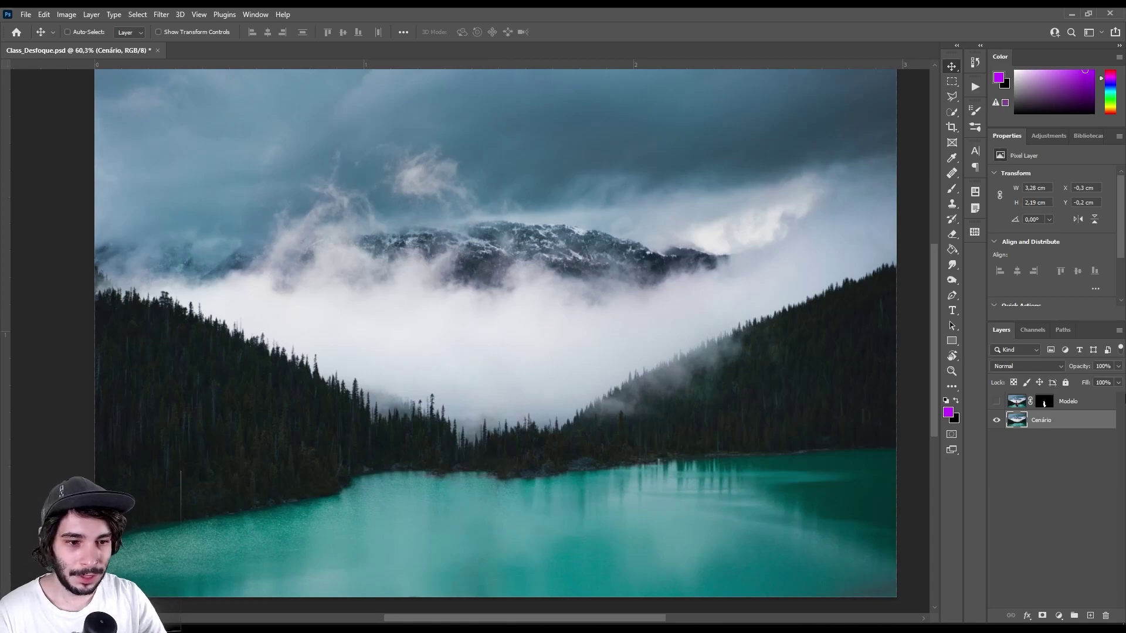
Show Modelo again, convert Cenário to a smart object, and open the Filter menu
{"action": "left_click", "coordinate": [996, 402]}
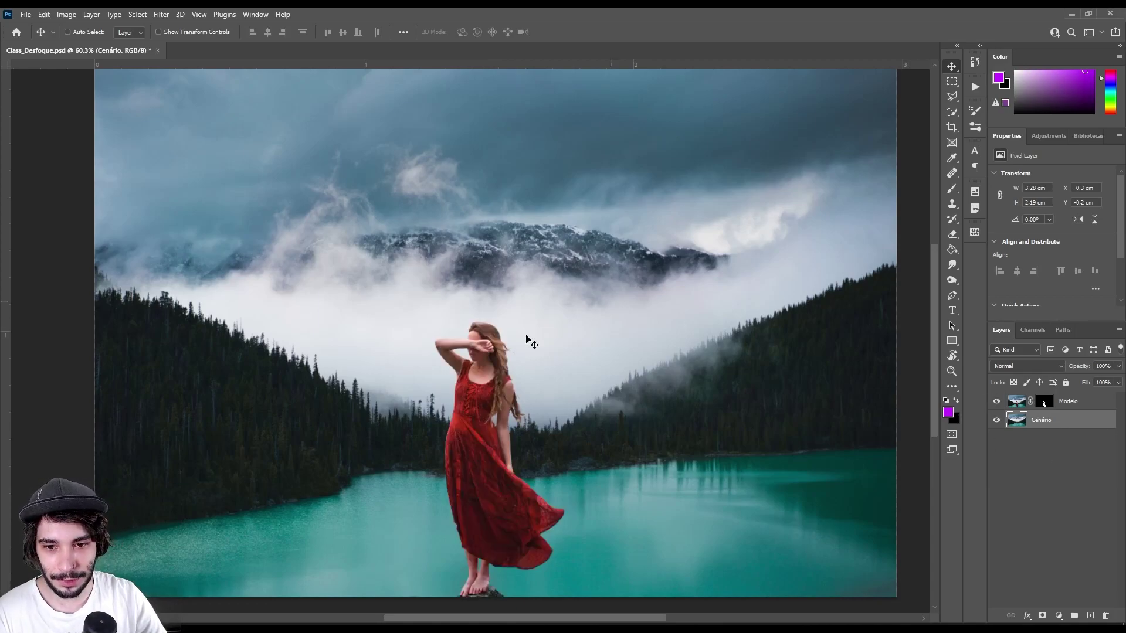
{"action": "right_click", "coordinate": [1061, 430]}
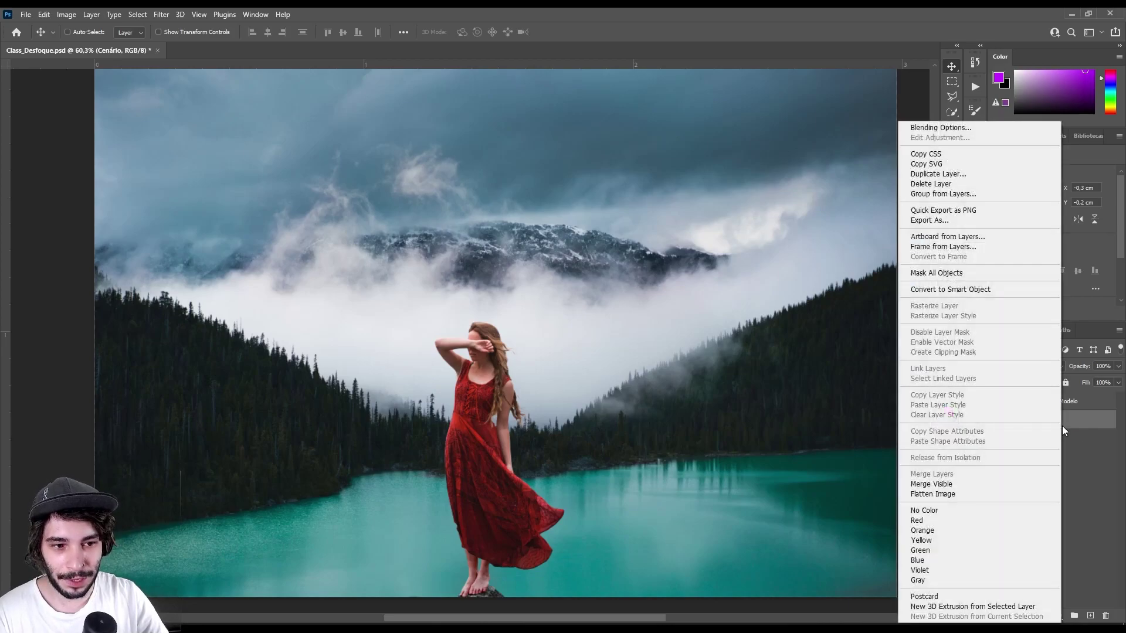
{"action": "left_click", "coordinate": [965, 289]}
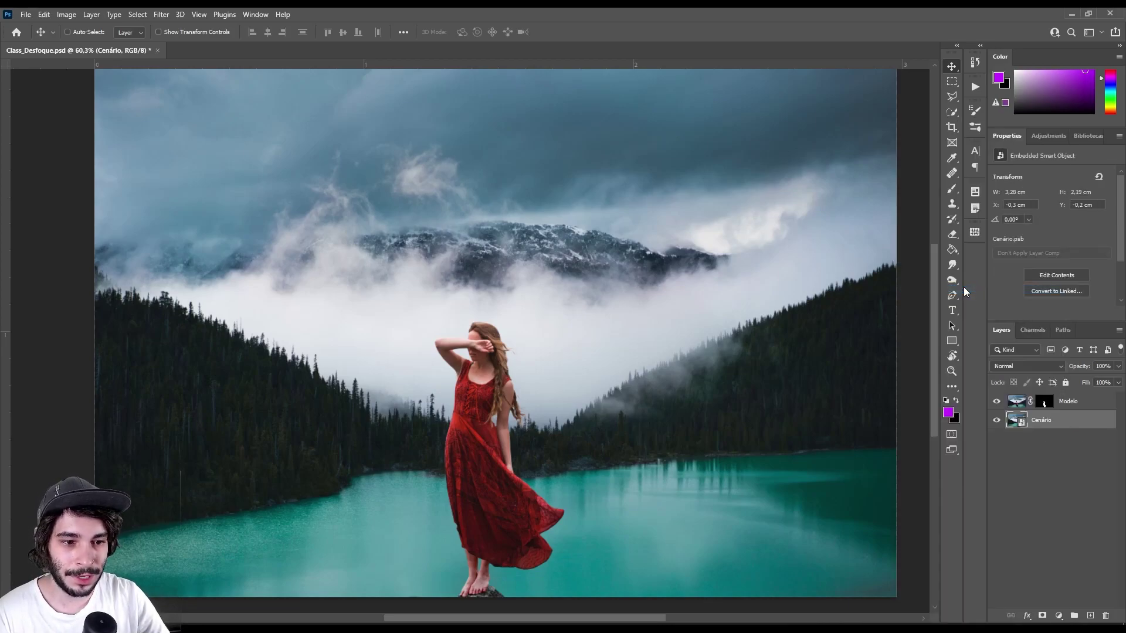
{"action": "left_click", "coordinate": [159, 15]}
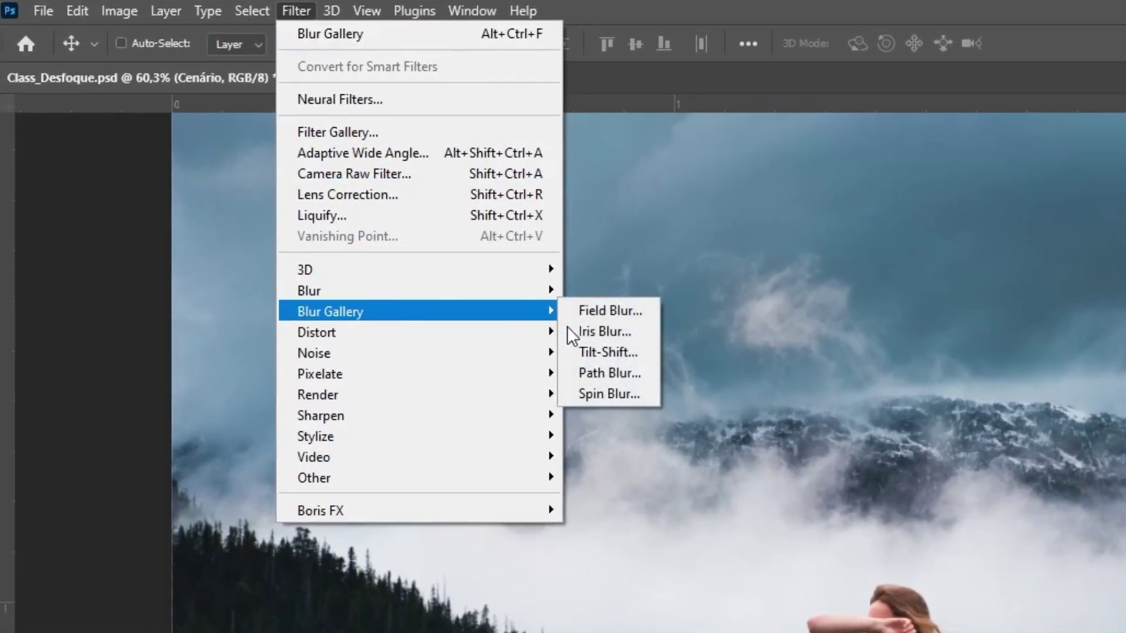
Apply a 9 px Tilt-Shift blur with the sharp band at the woman's feet
{"action": "left_click", "coordinate": [601, 350]}
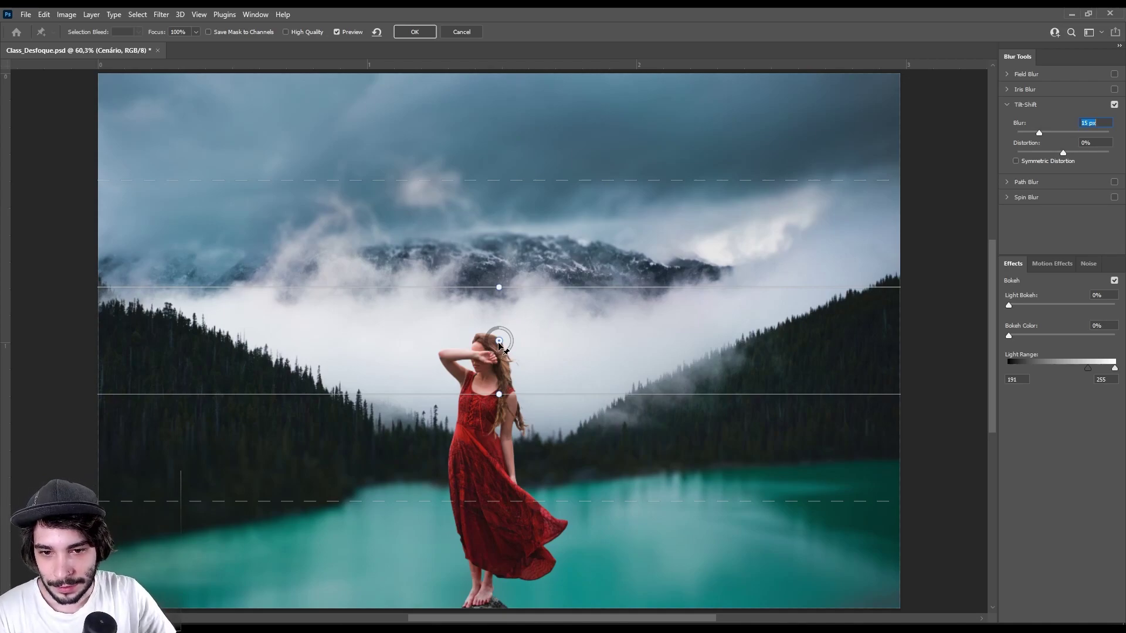
{"action": "left_click_drag", "start_coordinate": [499, 341], "coordinate": [484, 609]}
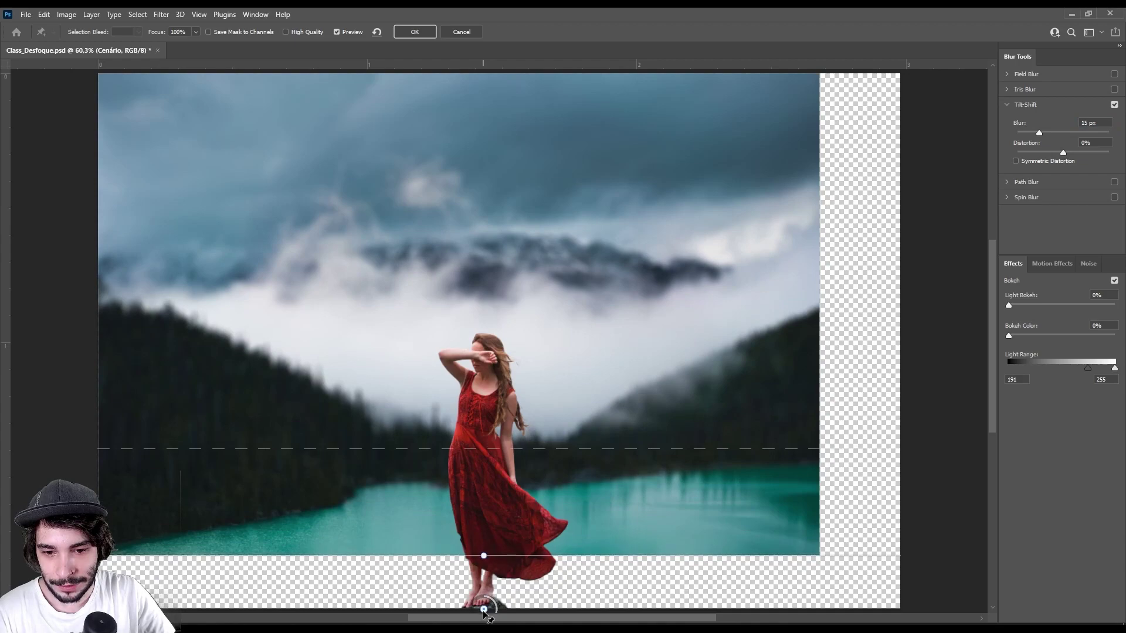
{"action": "left_click_drag", "start_coordinate": [473, 506], "coordinate": [481, 353]}
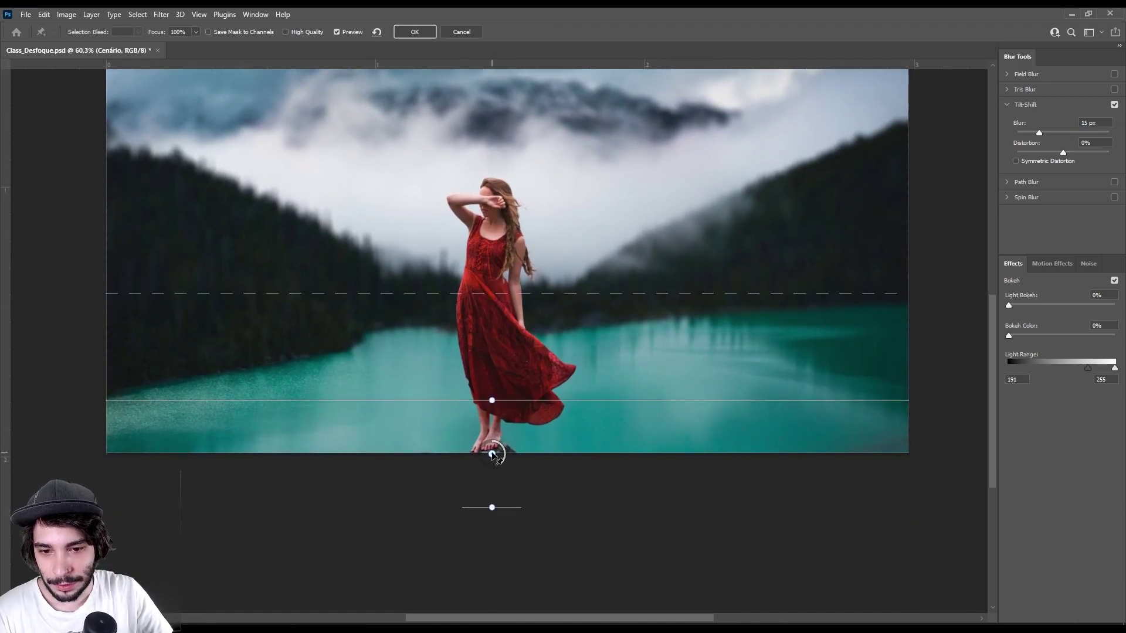
{"action": "left_click_drag", "start_coordinate": [492, 454], "coordinate": [492, 511]}
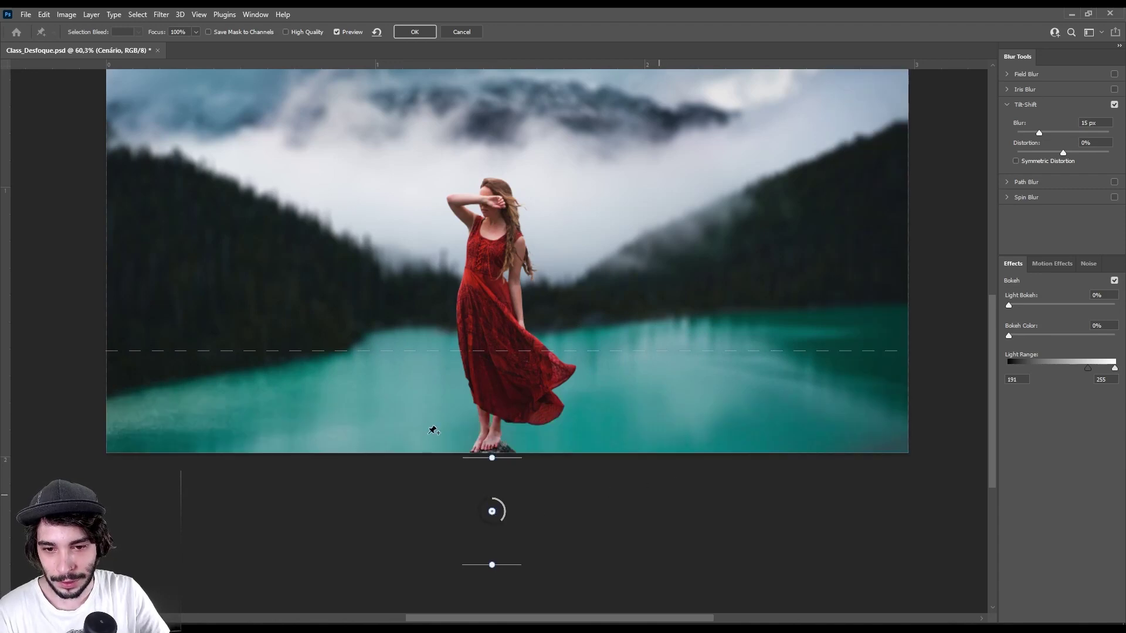
{"action": "left_click_drag", "start_coordinate": [551, 350], "coordinate": [554, 332]}
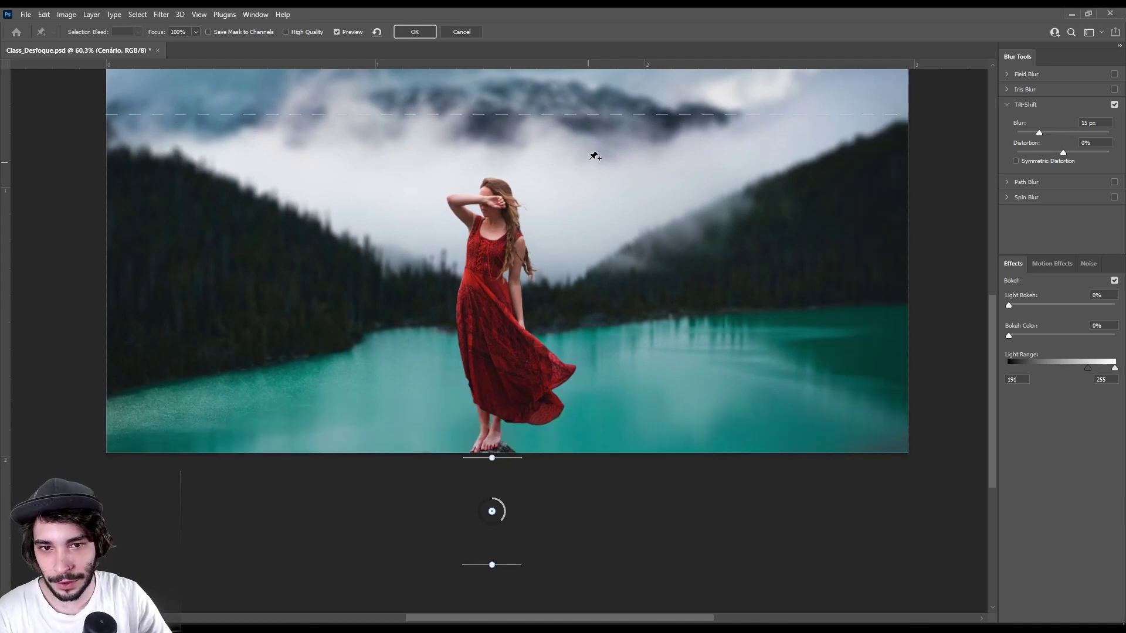
{"action": "left_click_drag", "start_coordinate": [587, 112], "coordinate": [585, 208]}
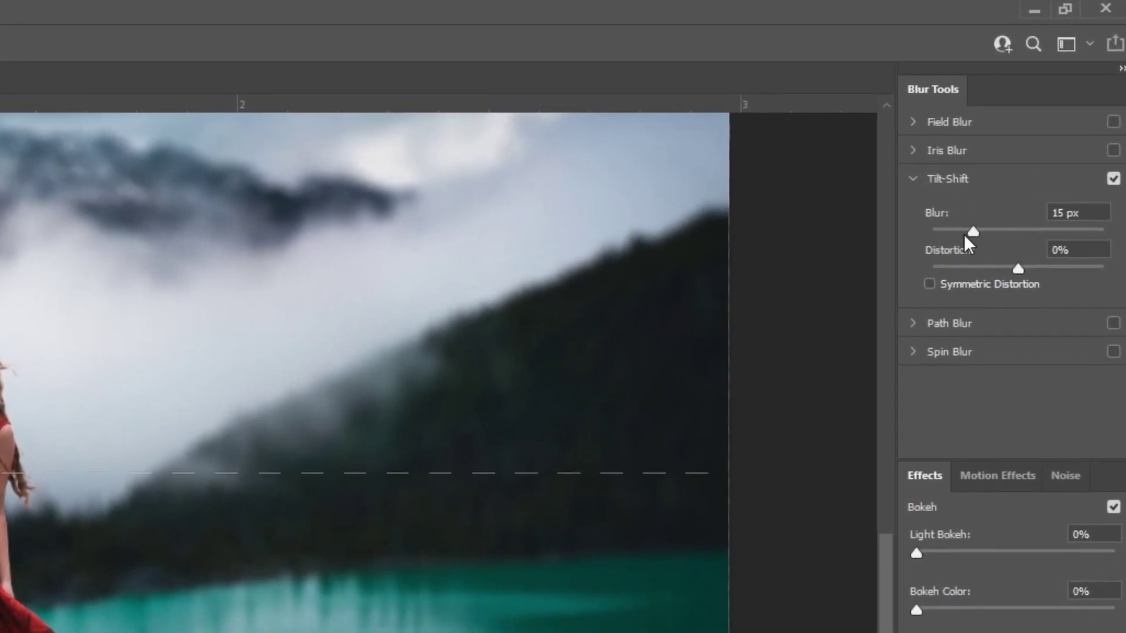
{"action": "left_click", "coordinate": [962, 231]}
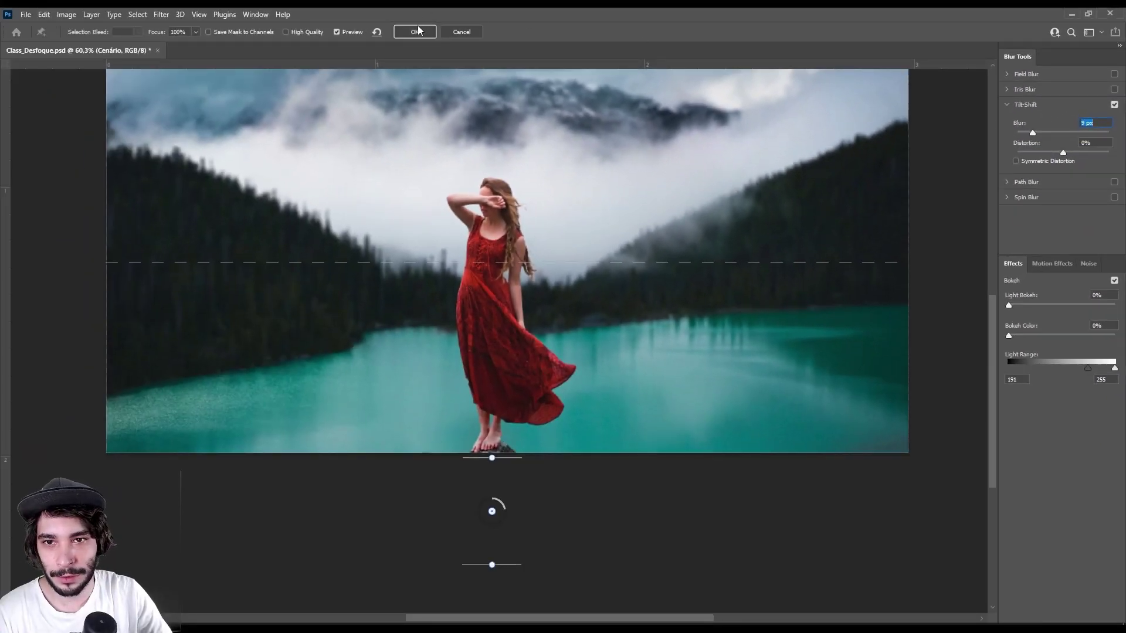
{"action": "left_click", "coordinate": [416, 31]}
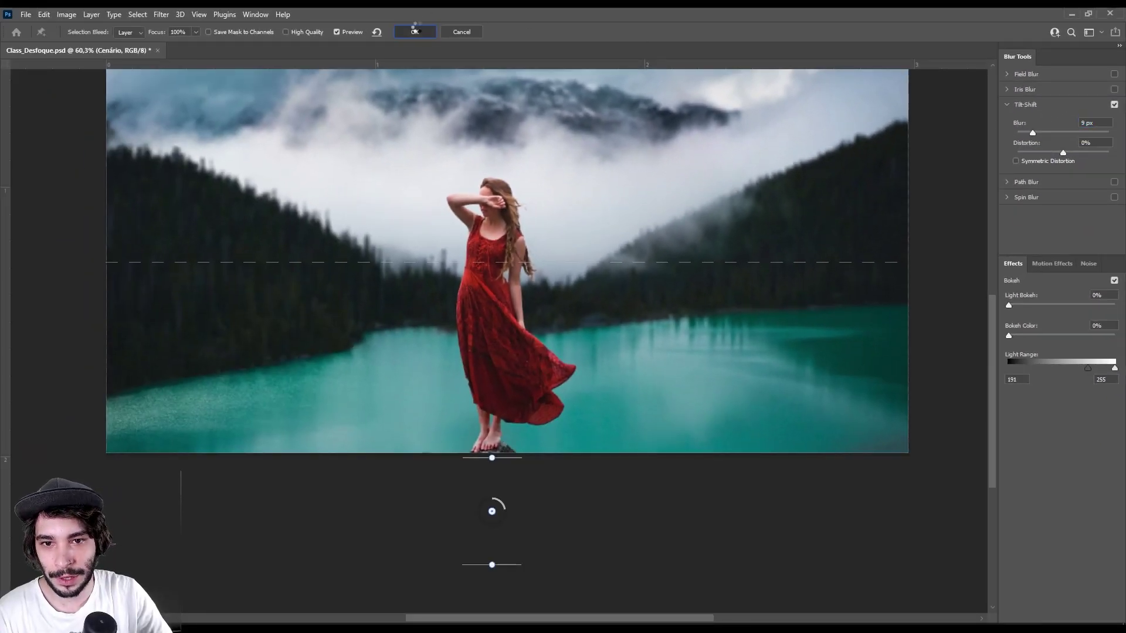
Commit the Tilt-Shift blur as a Blur Gallery smart filter on the Cenário layer
{"action": "scroll", "coordinate": [548, 230], "scroll_direction": "up", "scroll_amount": 1}
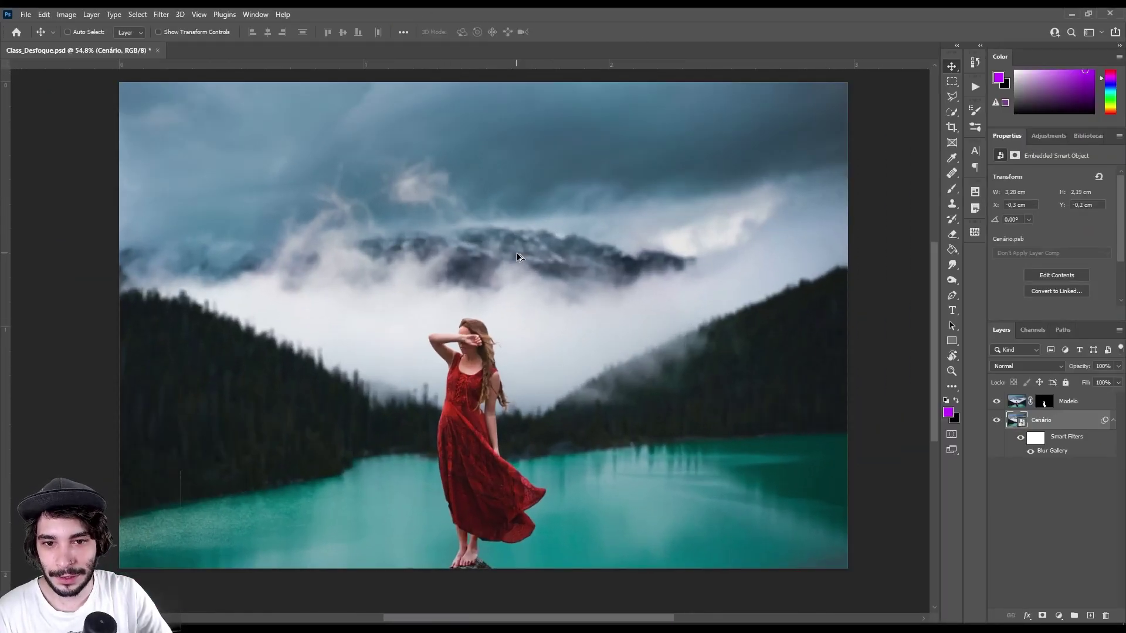